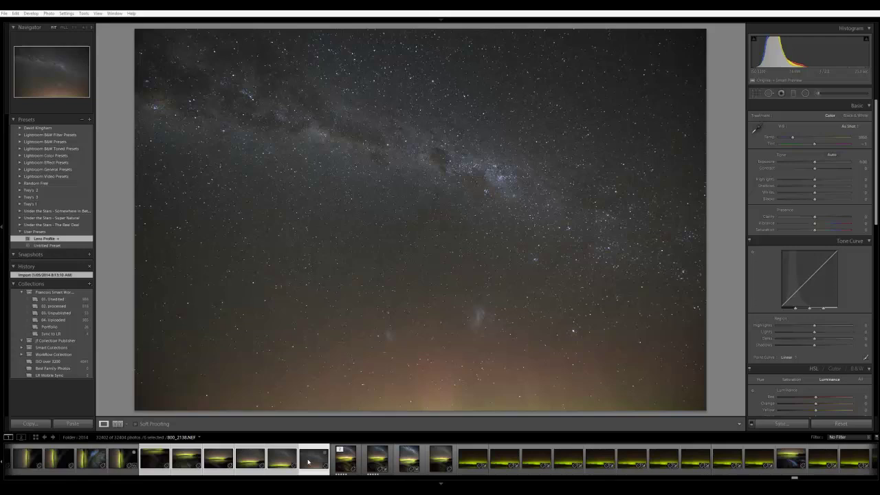
View the finished vertical aurora composite, and check the capture date and exposure details of source photo 800_2138.NEF
{"action": "left_click", "coordinate": [409, 459]}
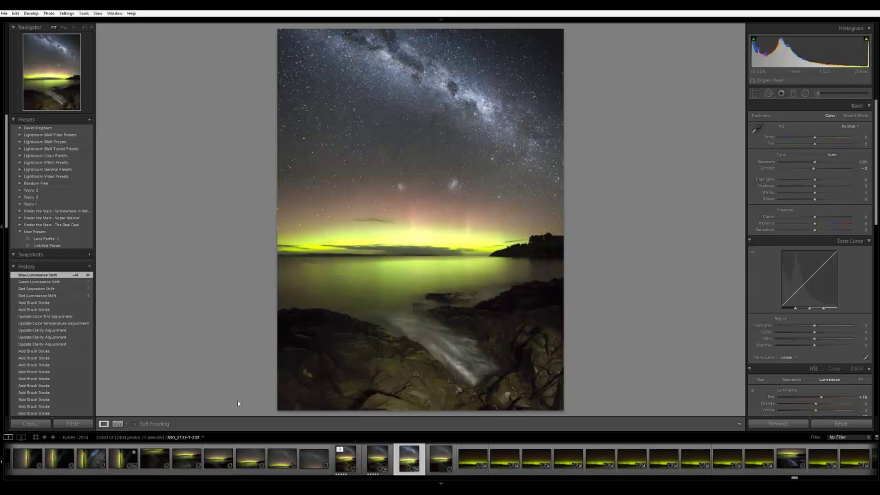
{"action": "left_click", "coordinate": [313, 460]}
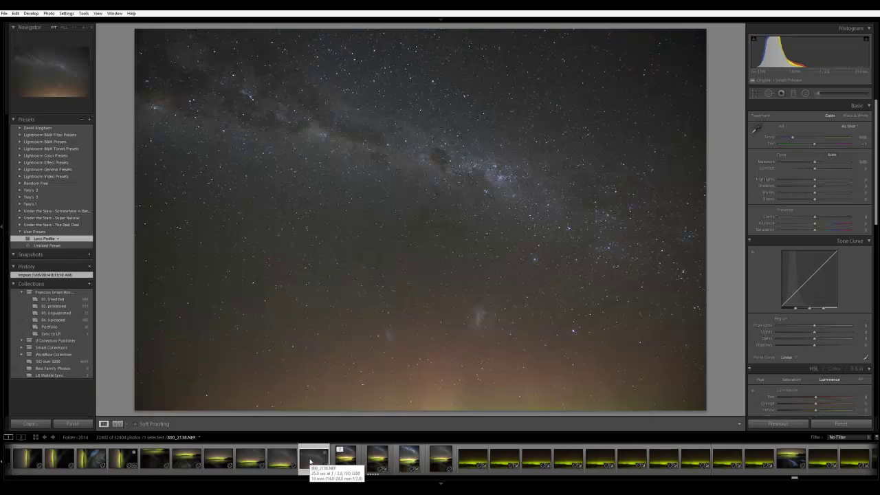
{"action": "key", "text": "i"}
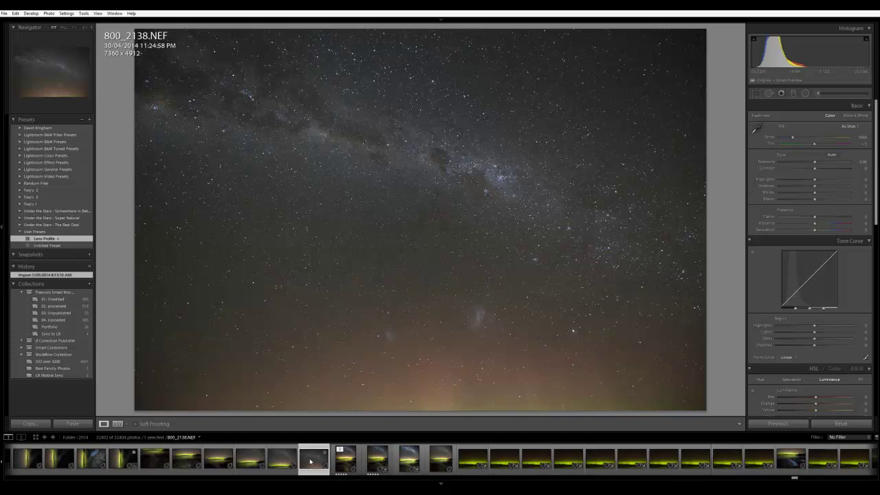
{"action": "key", "text": "i"}
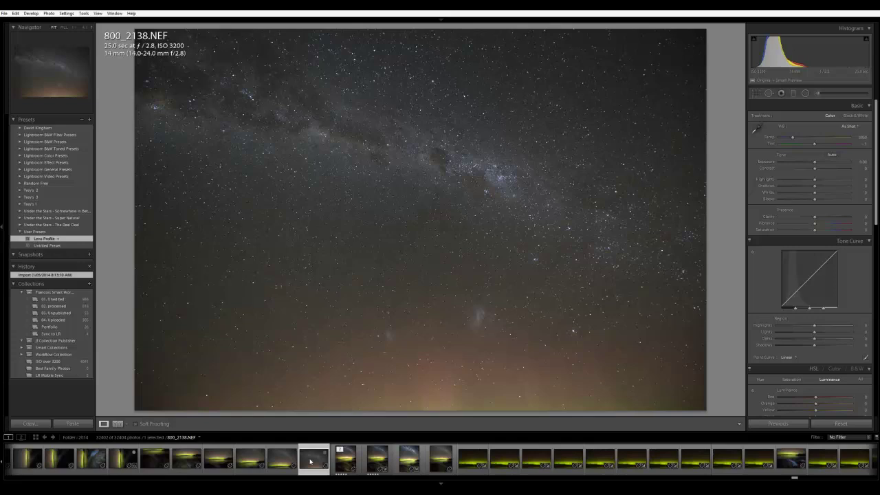
{"action": "key", "text": "i"}
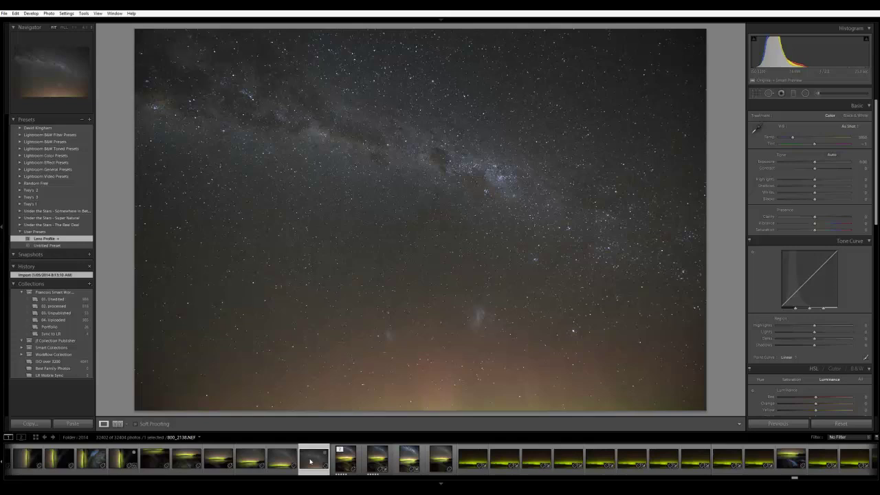
Merge the six photos 800_2133.NEF to 800_2138.NEF into a panorama in Photoshop, using Auto layout with images blended together
{"action": "left_click", "coordinate": [187, 460]}
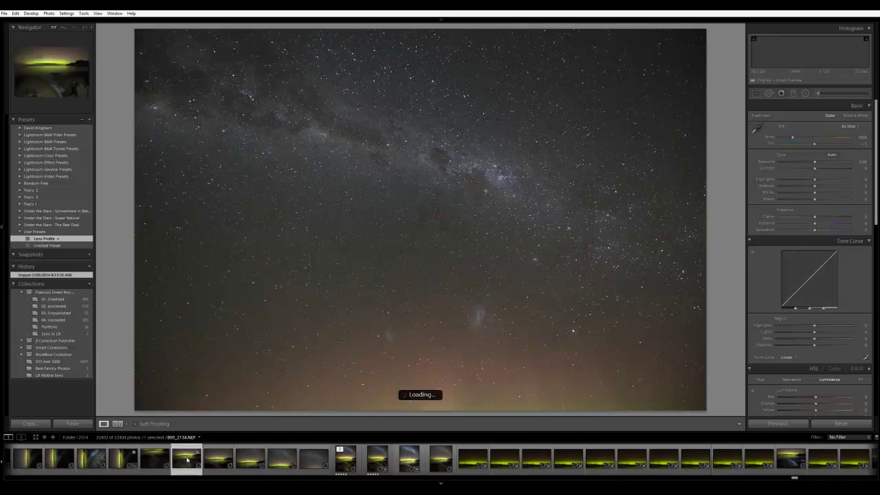
{"action": "left_click", "coordinate": [157, 459]}
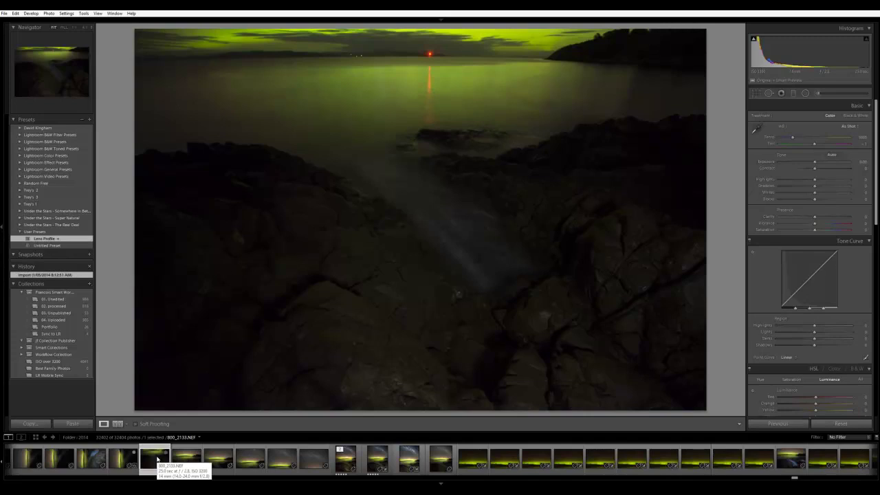
{"action": "left_click", "coordinate": [307, 464], "text": "shift"}
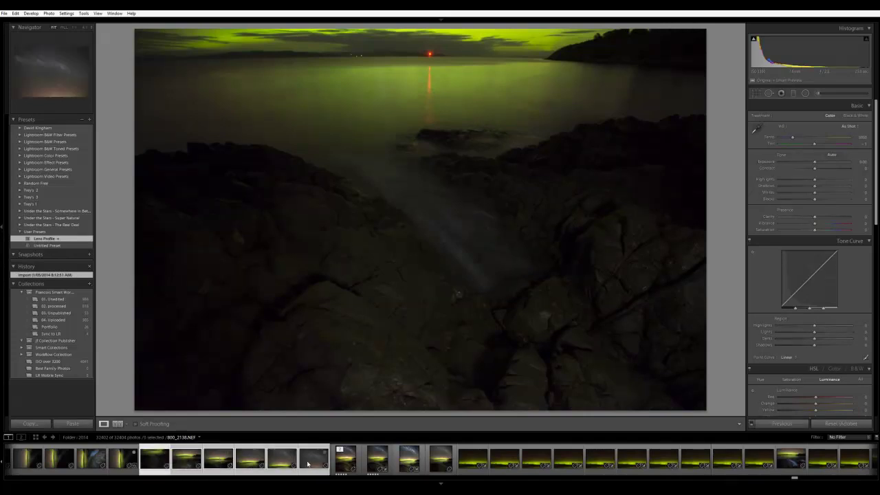
{"action": "right_click", "coordinate": [307, 464]}
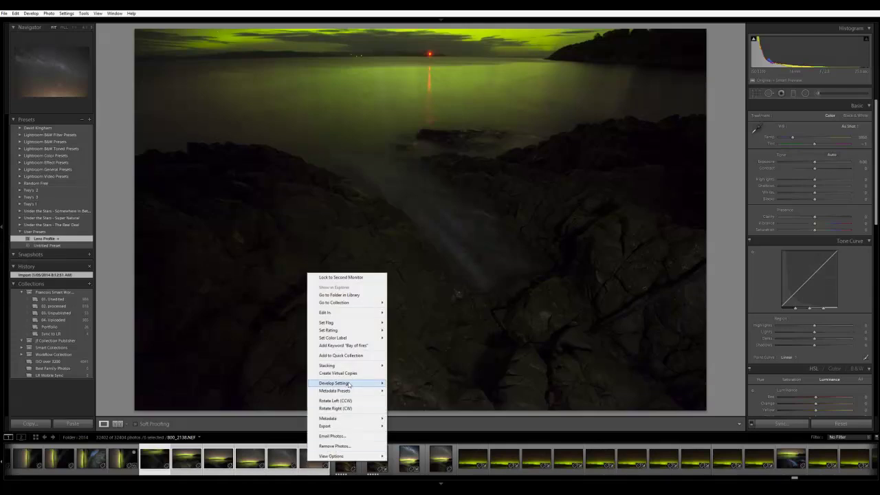
{"action": "mouse_move", "coordinate": [358, 312]}
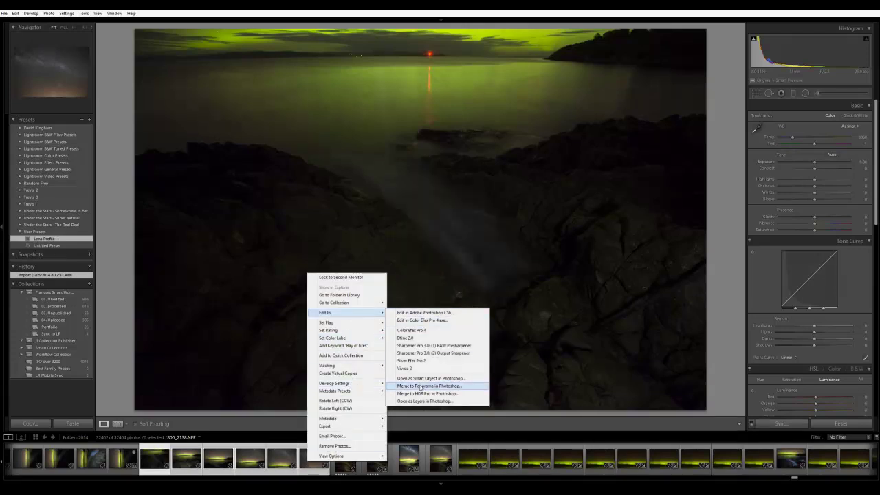
{"action": "left_click", "coordinate": [420, 387]}
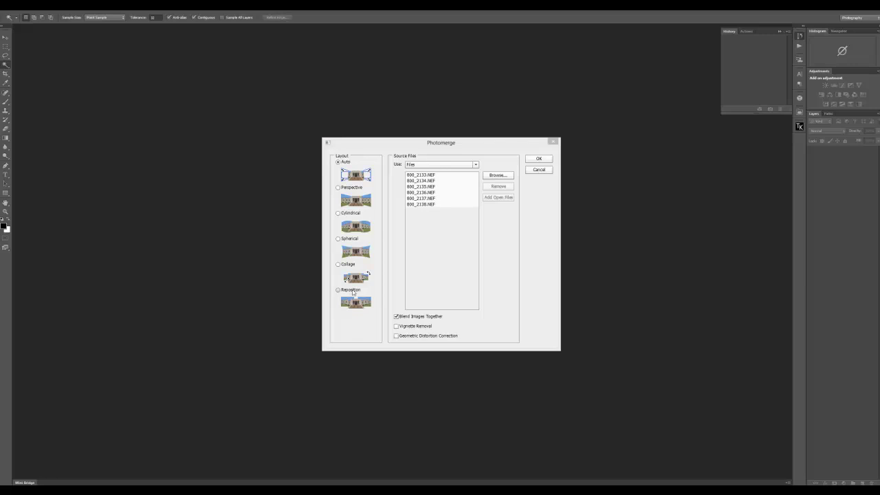
{"action": "left_click", "coordinate": [538, 160]}
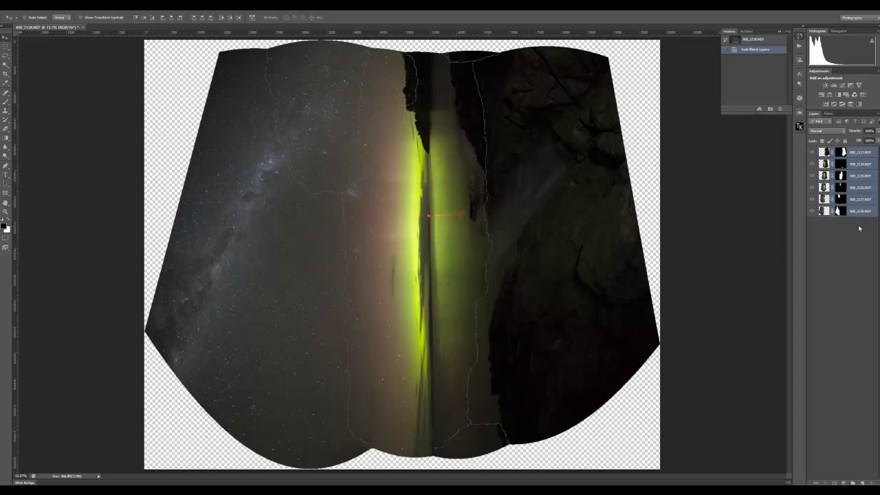
Flatten the merged panorama into a single layer and rotate the canvas 90° clockwise
{"action": "left_click", "coordinate": [878, 113]}
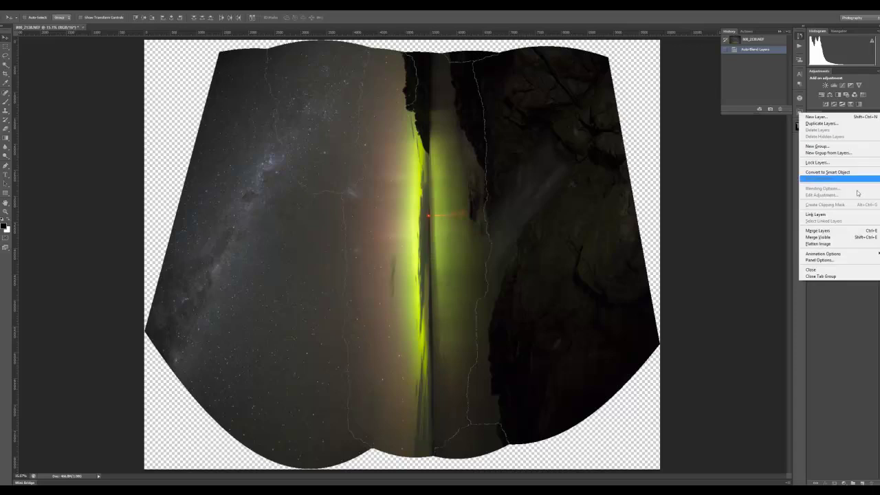
{"action": "left_click", "coordinate": [834, 244]}
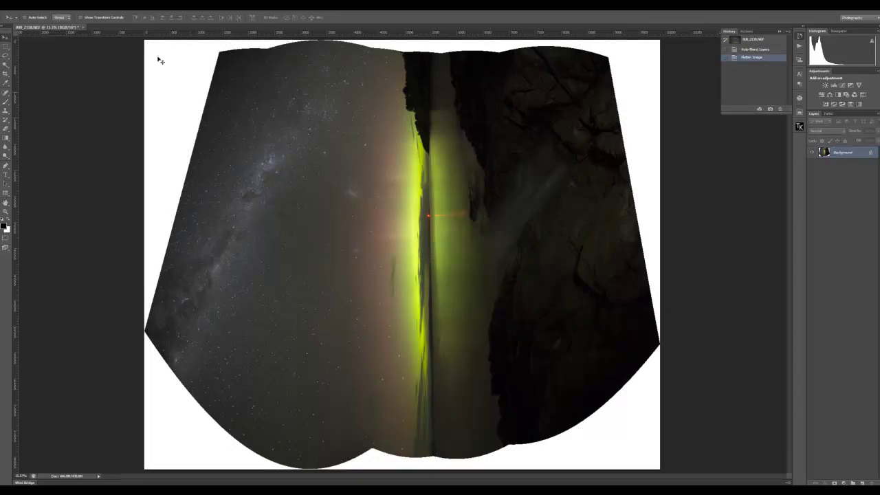
{"action": "left_click", "coordinate": [44, 7]}
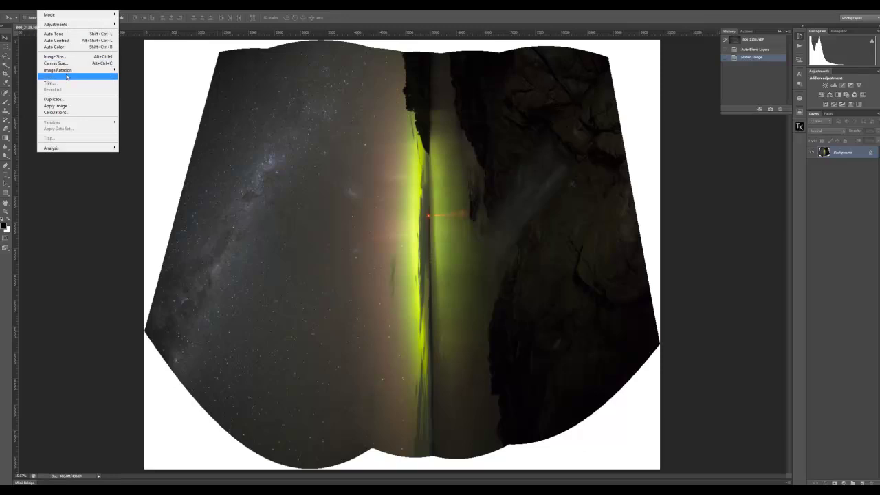
{"action": "mouse_move", "coordinate": [74, 71]}
{"action": "left_click", "coordinate": [134, 76]}
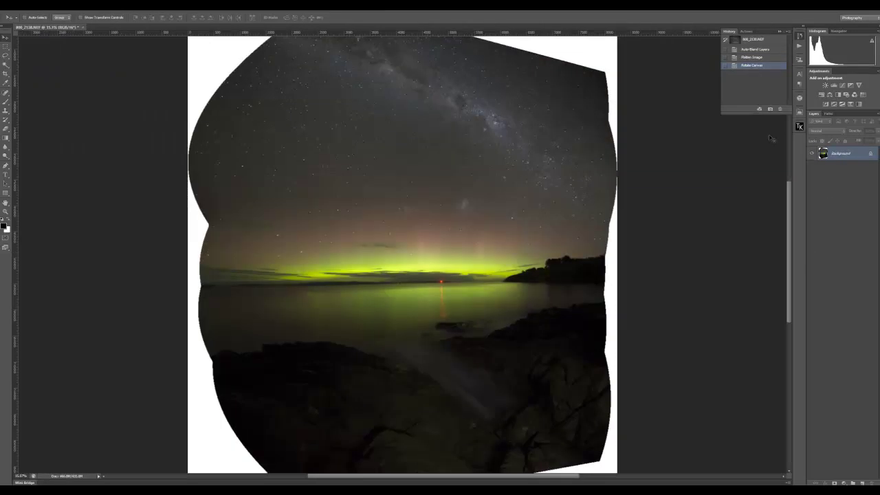
Pull the crop bounds in on all four sides to exclude most of the white border, leaving small blank corners
{"action": "key", "text": "c"}
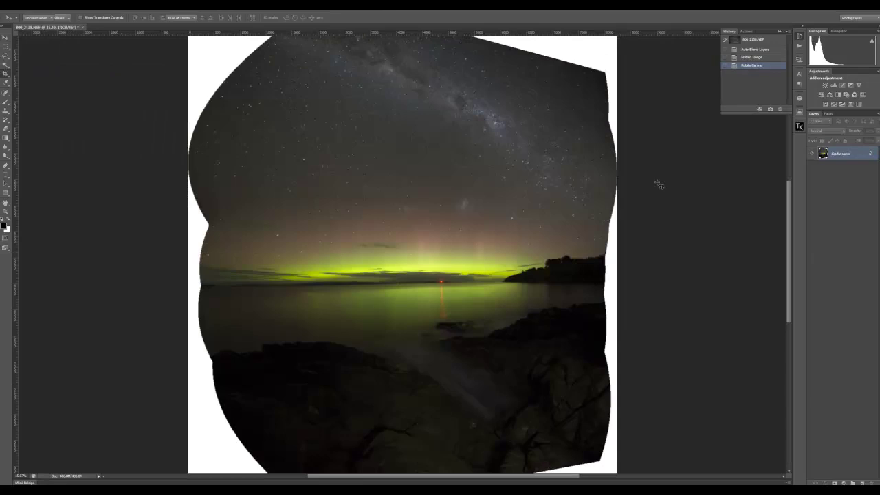
{"action": "left_click_drag", "start_coordinate": [615, 255], "coordinate": [607, 255]}
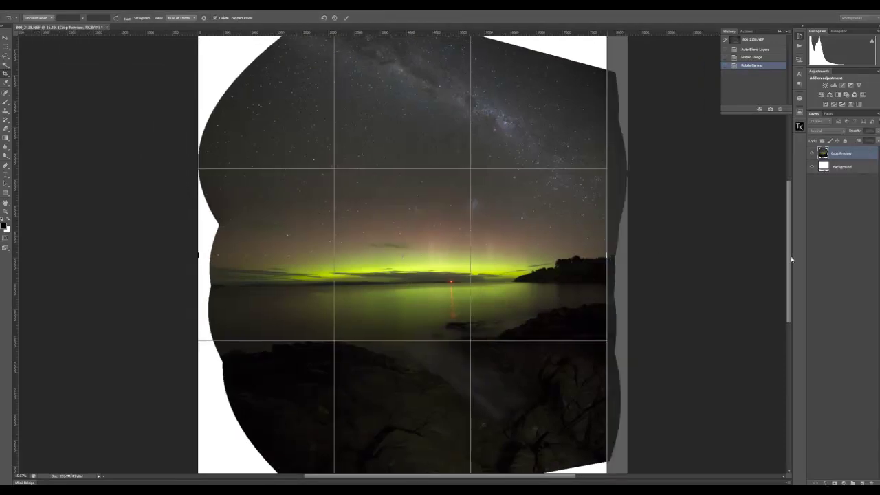
{"action": "left_click_drag", "start_coordinate": [790, 259], "coordinate": [790, 237]}
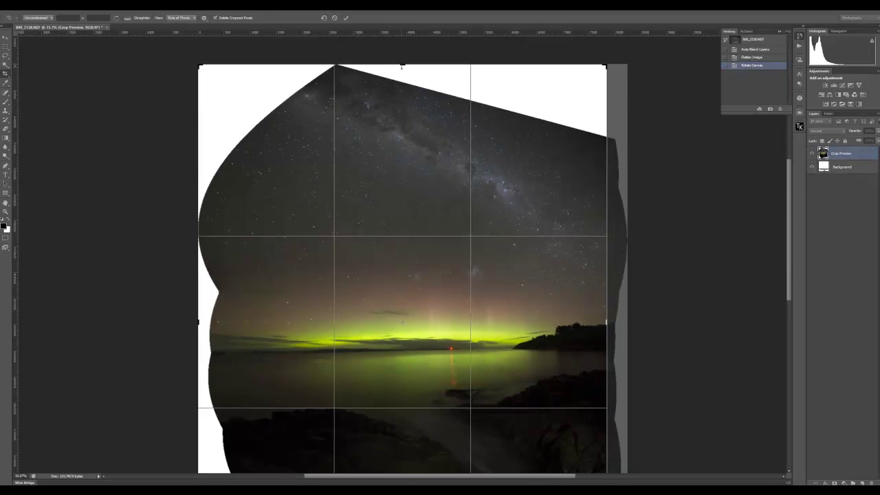
{"action": "left_click_drag", "start_coordinate": [403, 65], "coordinate": [402, 90]}
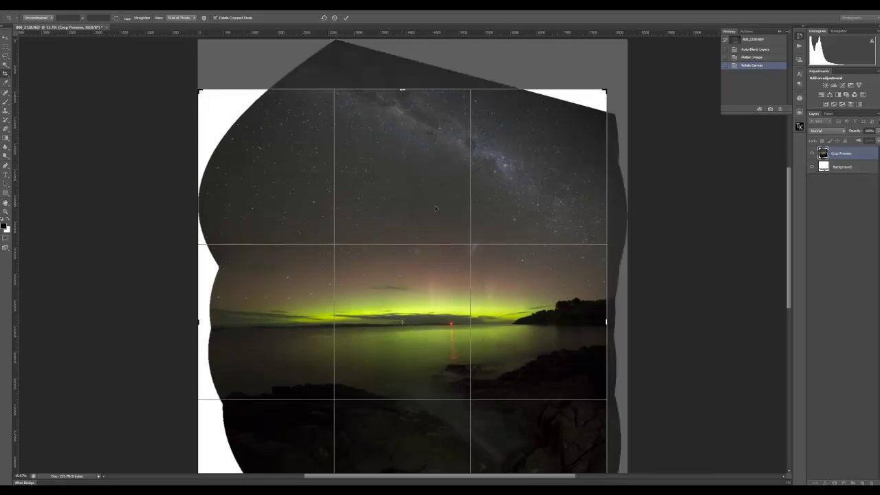
{"action": "left_click_drag", "start_coordinate": [195, 322], "coordinate": [216, 324]}
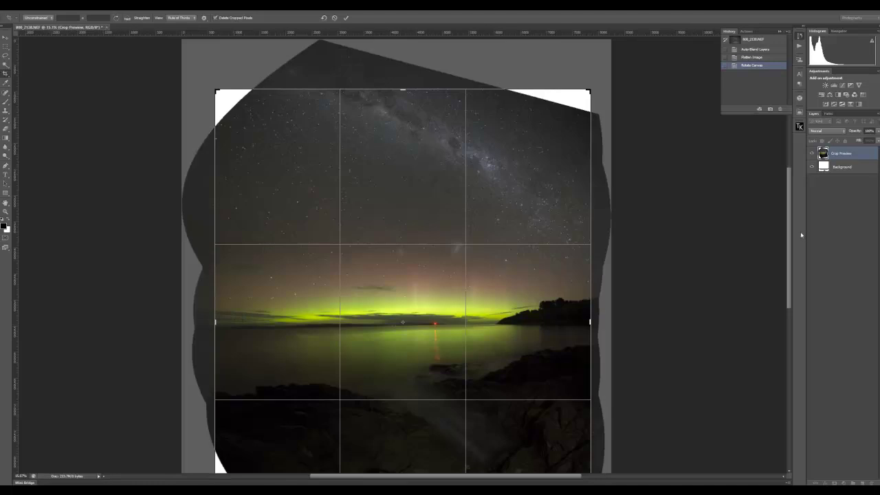
{"action": "scroll", "coordinate": [778, 293], "scroll_direction": "down", "scroll_amount": 5}
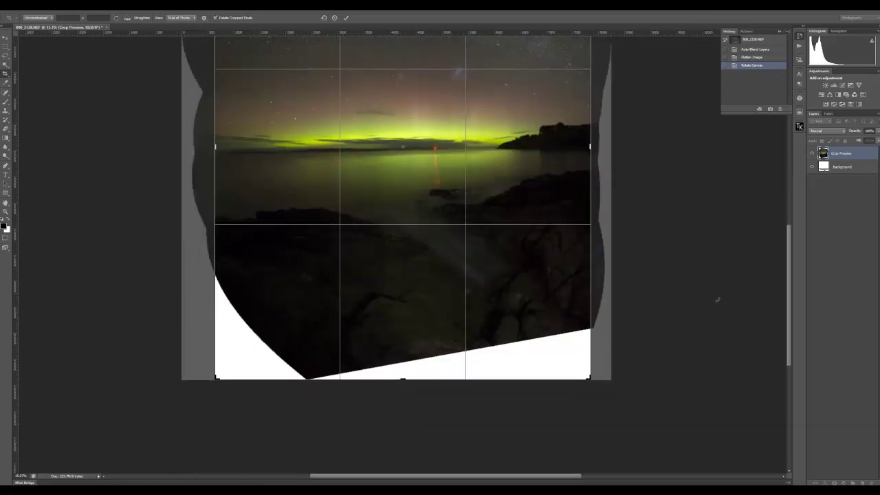
{"action": "left_click_drag", "start_coordinate": [403, 381], "coordinate": [412, 354]}
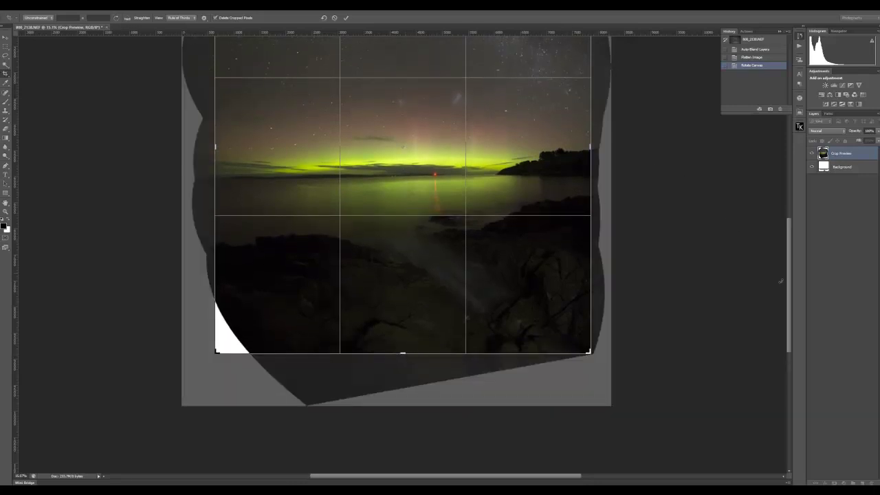
Straighten the image along the sea horizon and apply the crop
{"action": "left_click_drag", "start_coordinate": [788, 285], "coordinate": [795, 243]}
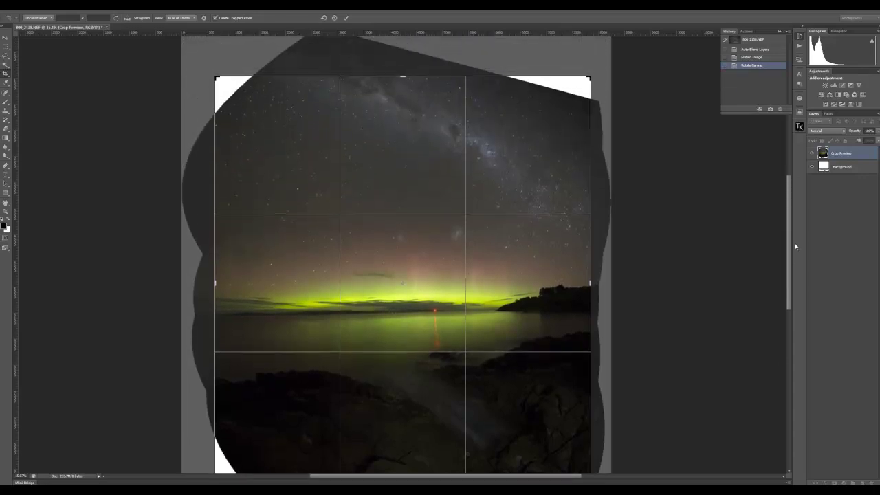
{"action": "left_click", "coordinate": [127, 18]}
{"action": "left_click_drag", "start_coordinate": [221, 316], "coordinate": [521, 313]}
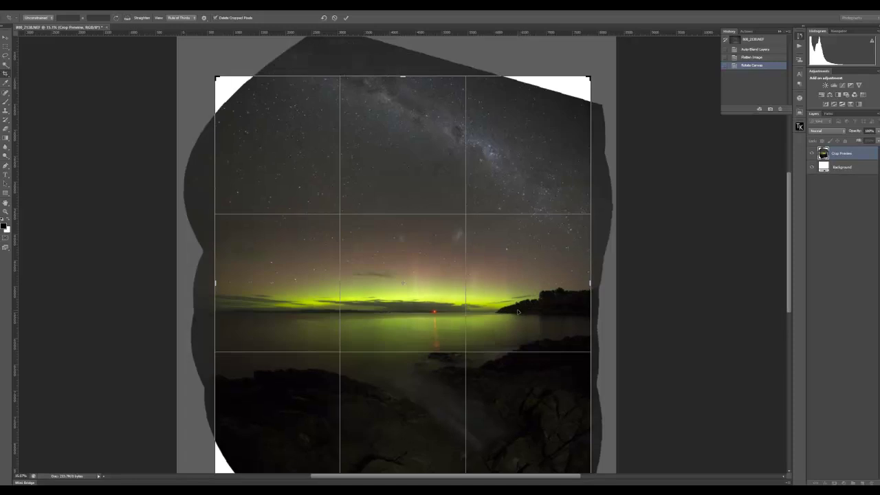
{"action": "left_click", "coordinate": [346, 18]}
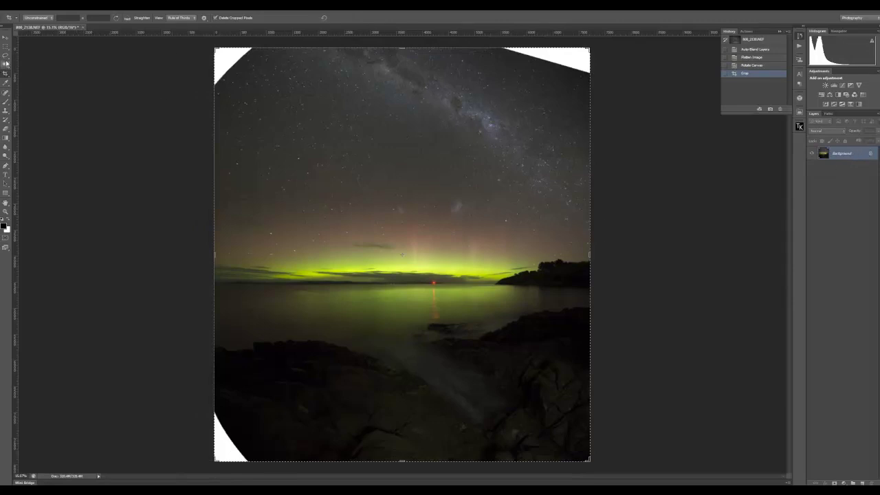
Select the blank white upper-left corner of the photo with the Magic Wand and expand the selection by 5 pixels
{"action": "left_click_drag", "start_coordinate": [6, 64], "coordinate": [33, 71]}
{"action": "left_click", "coordinate": [230, 62]}
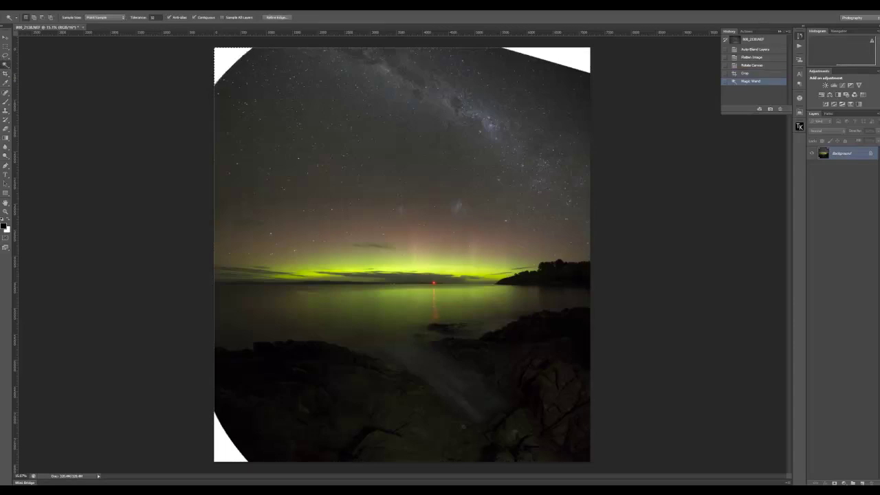
{"action": "left_click", "coordinate": [92, 4]}
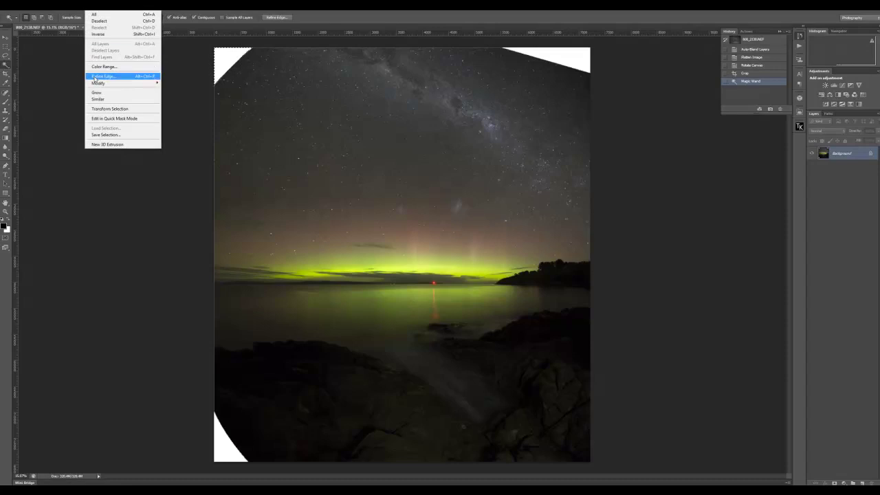
{"action": "mouse_move", "coordinate": [104, 84]}
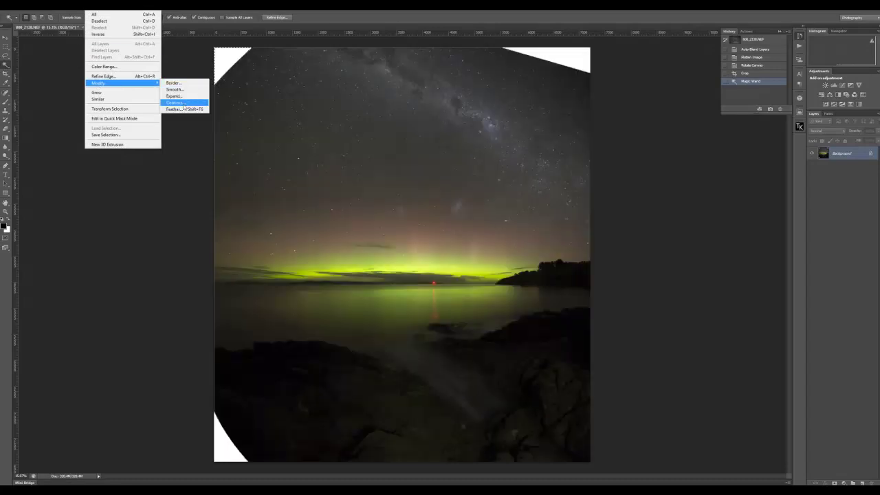
{"action": "left_click", "coordinate": [175, 96]}
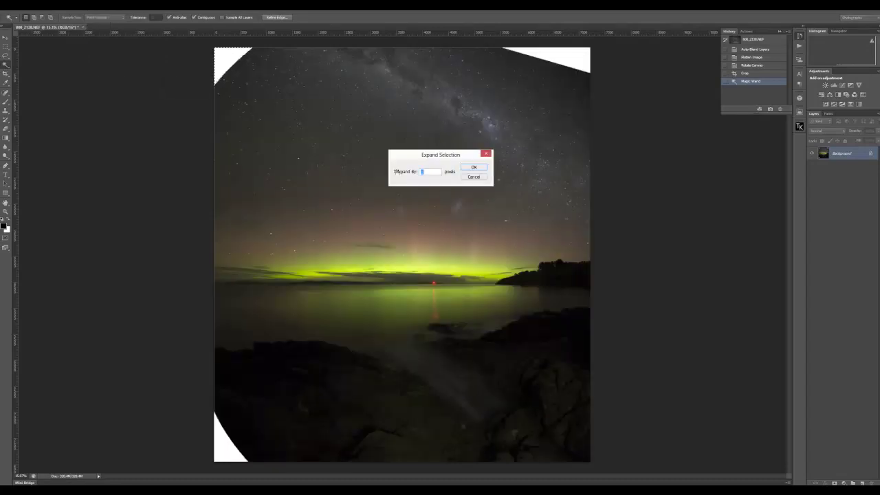
{"action": "type", "text": "5"}
{"action": "key", "text": "Return"}
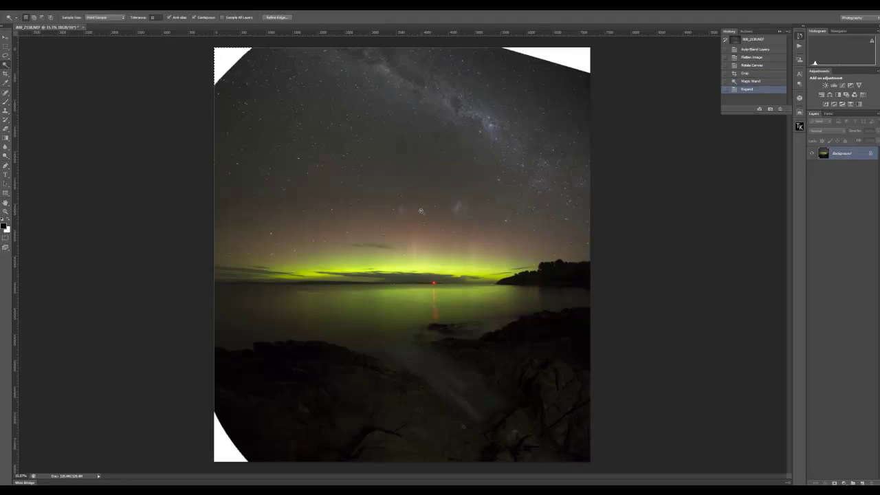
Fill the selected sky corner using Content-Aware in Normal mode and clear the selection
{"action": "key", "text": "shift+F5"}
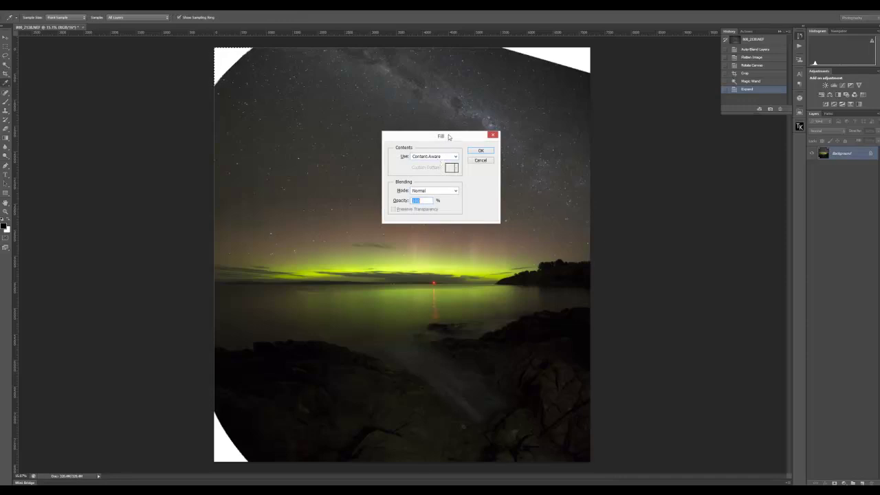
{"action": "left_click", "coordinate": [476, 151]}
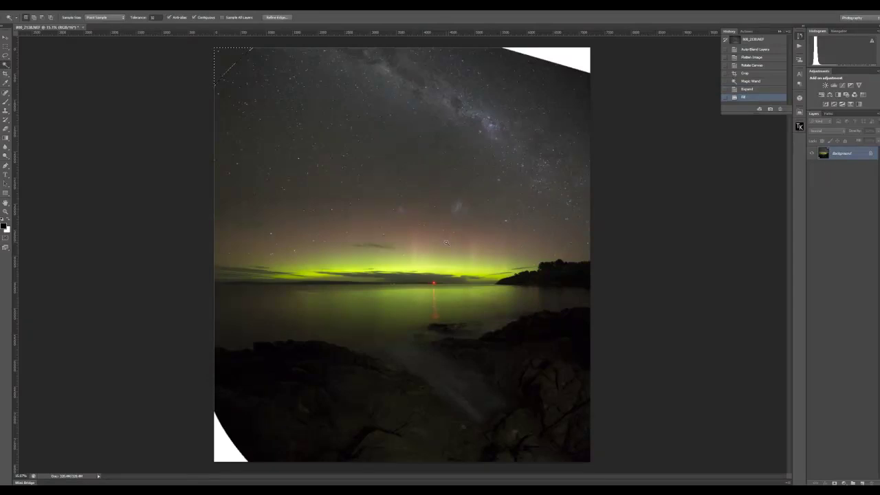
{"action": "key", "text": "ctrl+d"}
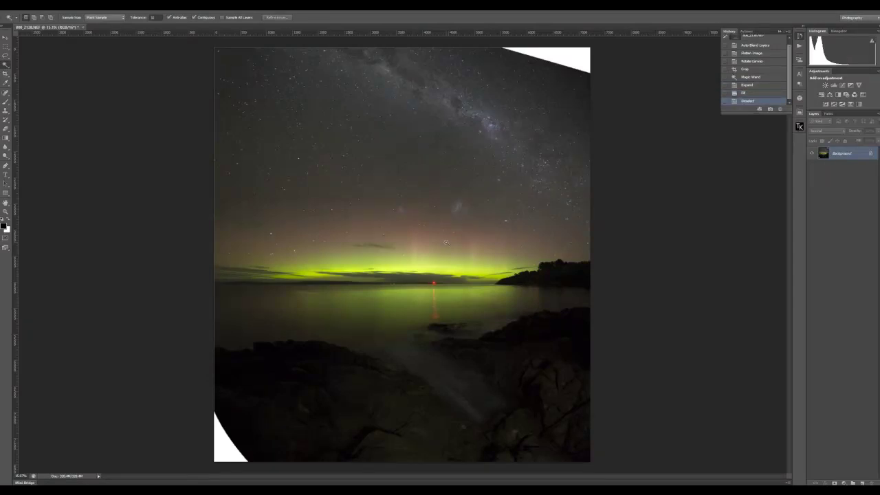
Select the blank white upper-right corner with the Magic Wand, expand the selection, and fill it using Content-Aware
{"action": "left_click", "coordinate": [559, 61]}
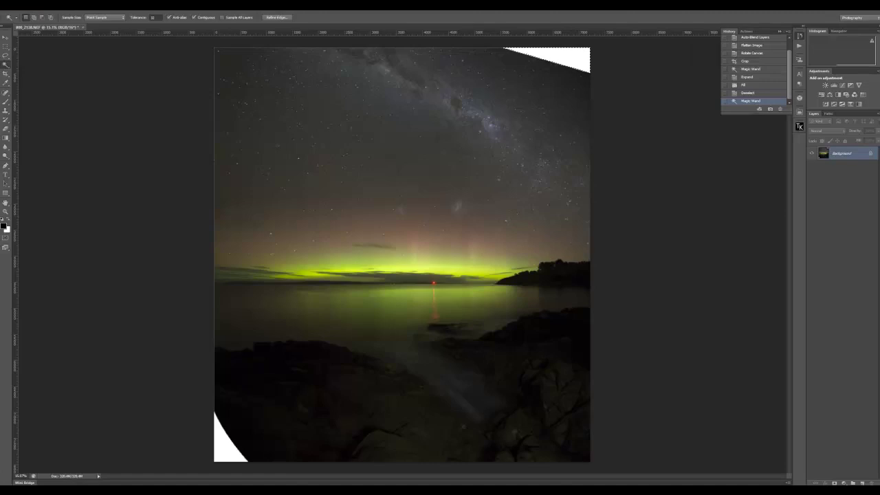
{"action": "left_click", "coordinate": [93, 5]}
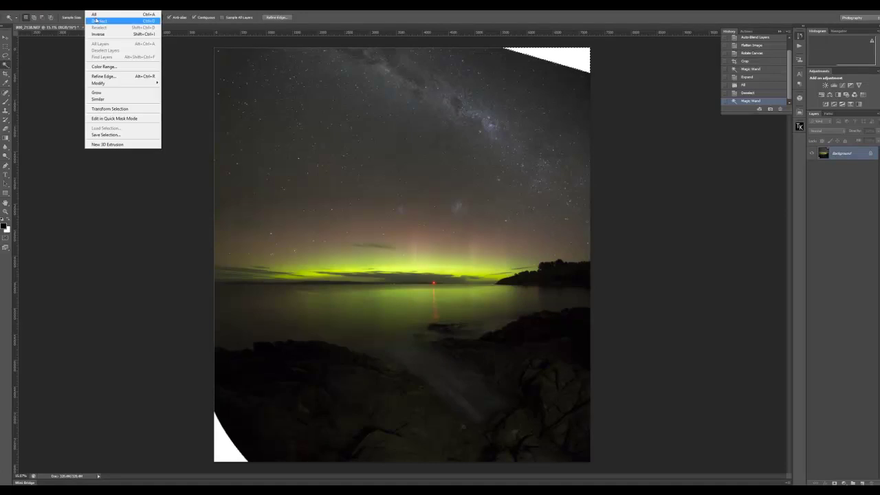
{"action": "mouse_move", "coordinate": [109, 83]}
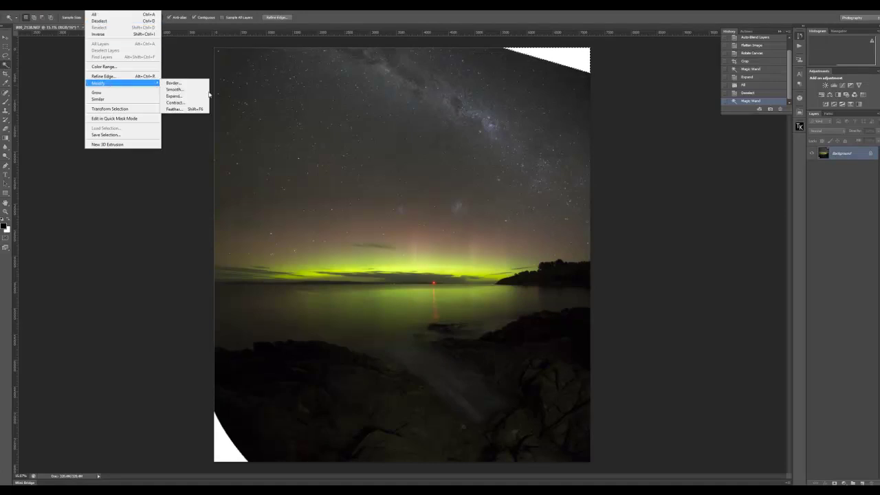
{"action": "left_click", "coordinate": [174, 95]}
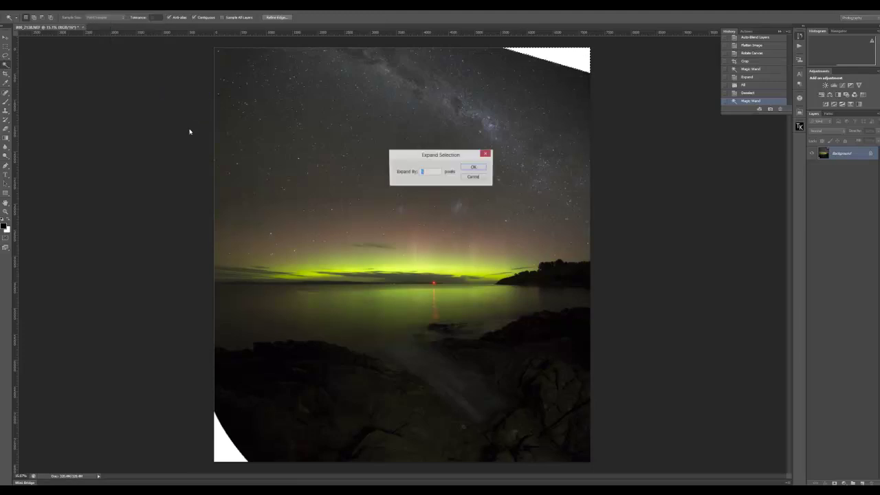
{"action": "key", "text": "Return"}
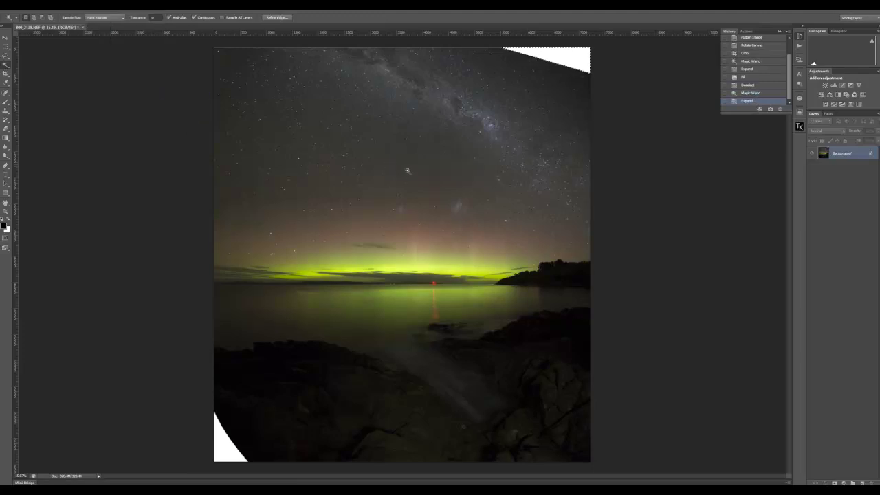
{"action": "key", "text": "shift+F5"}
{"action": "key", "text": "Return"}
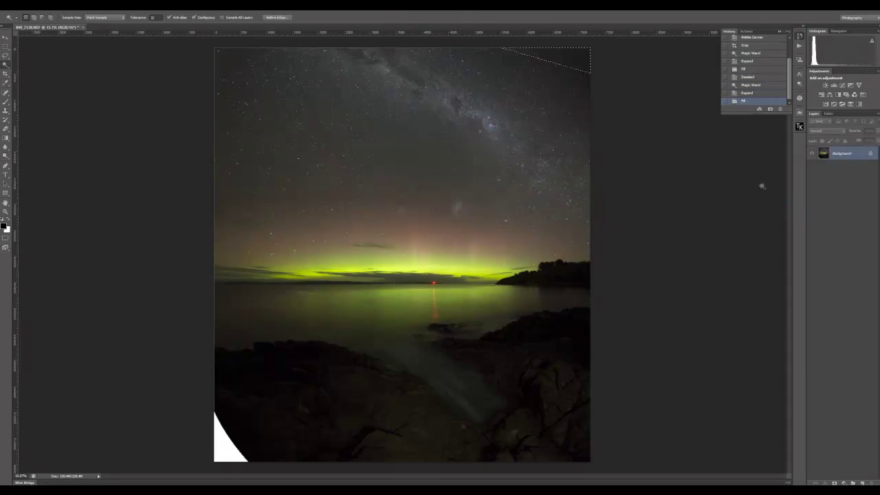
Select the blank white lower-left corner, expand the selection, fill it using Content-Aware, and clear the selection
{"action": "left_click", "coordinate": [227, 452]}
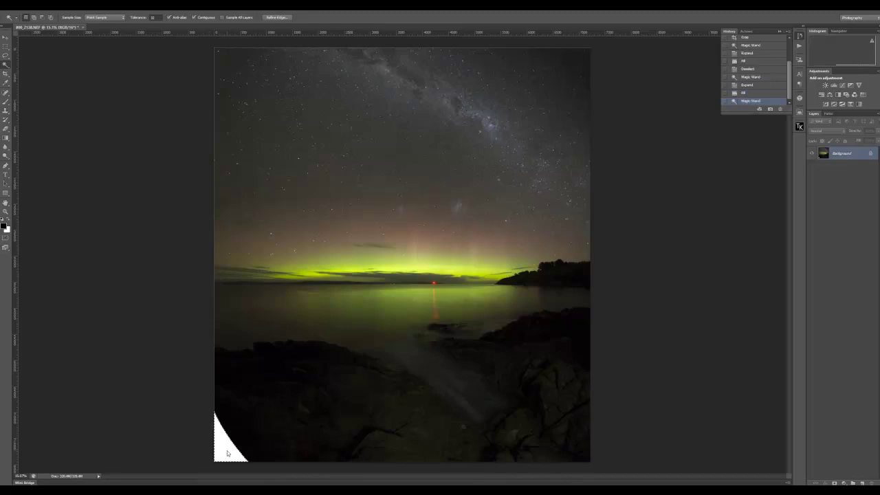
{"action": "left_click", "coordinate": [93, 6]}
{"action": "mouse_move", "coordinate": [124, 84]}
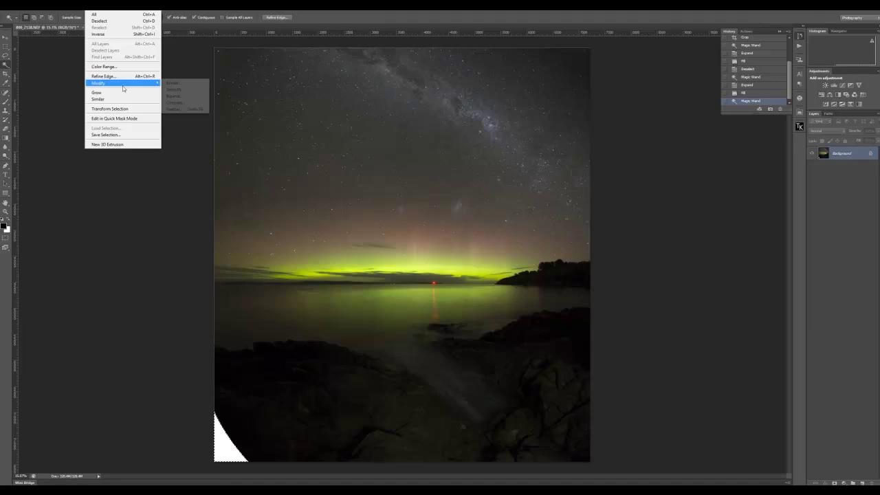
{"action": "left_click", "coordinate": [172, 96]}
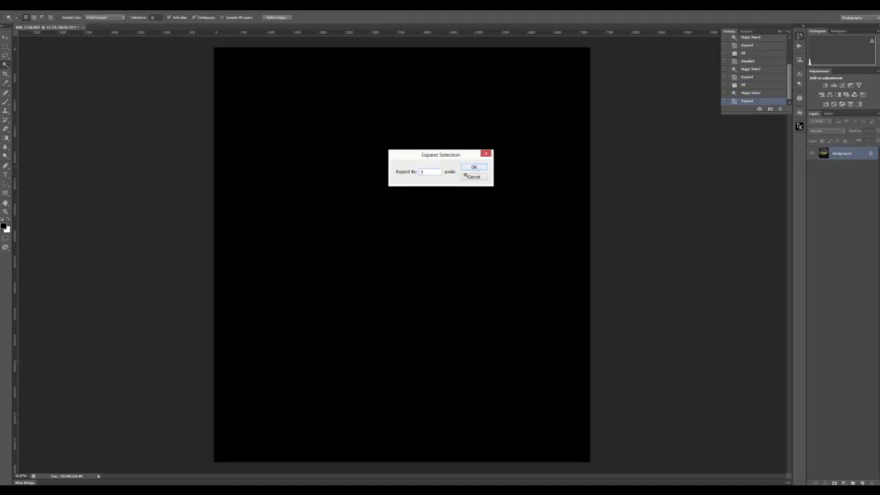
{"action": "left_click", "coordinate": [465, 176]}
{"action": "key", "text": "shift+F5"}
{"action": "key", "text": "Return"}
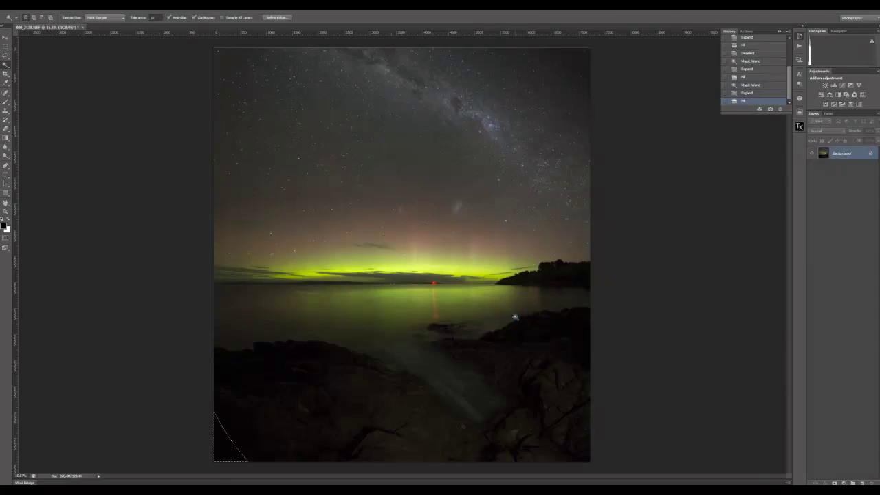
{"action": "key", "text": "ctrl+d"}
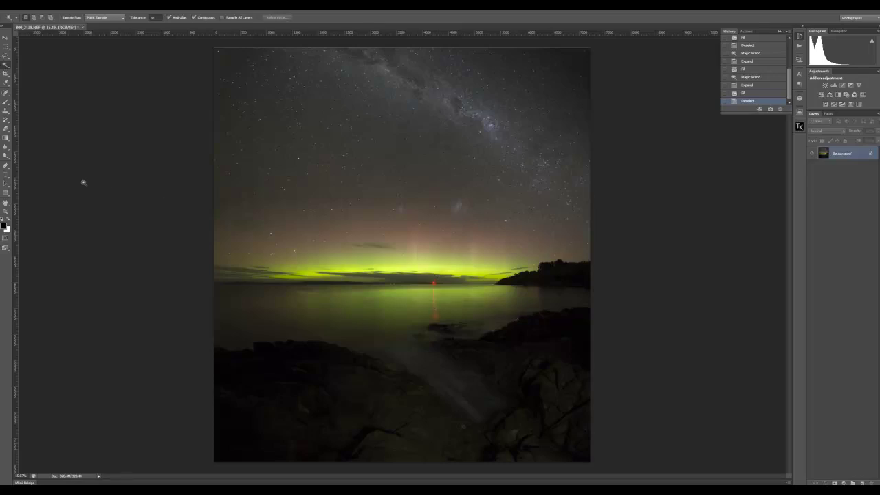
Try to remove the red light on the horizon with the Spot Healing Brush, and undo the attempt
{"action": "left_click", "coordinate": [6, 211]}
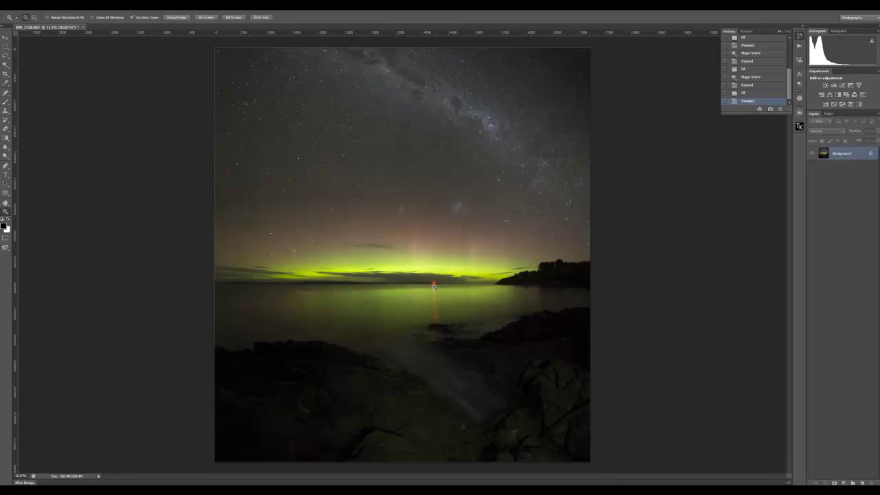
{"action": "left_click_drag", "start_coordinate": [434, 285], "coordinate": [443, 303]}
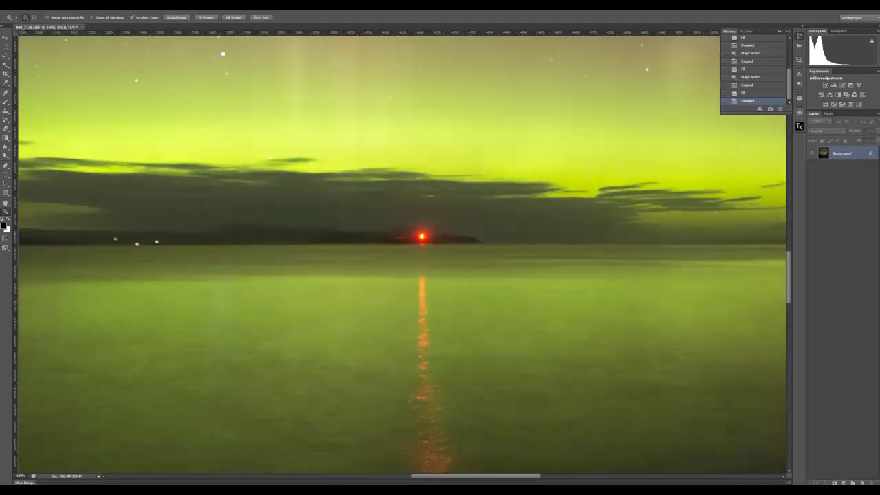
{"action": "left_click", "coordinate": [5, 94]}
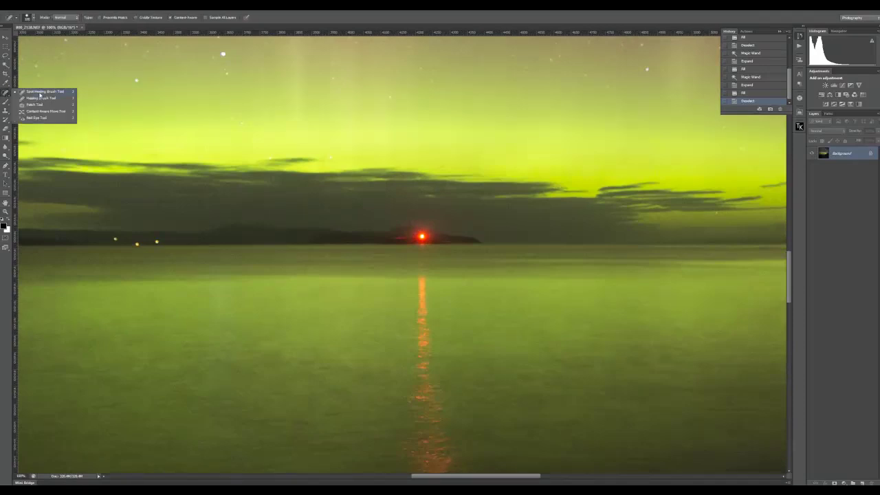
{"action": "left_click", "coordinate": [39, 92]}
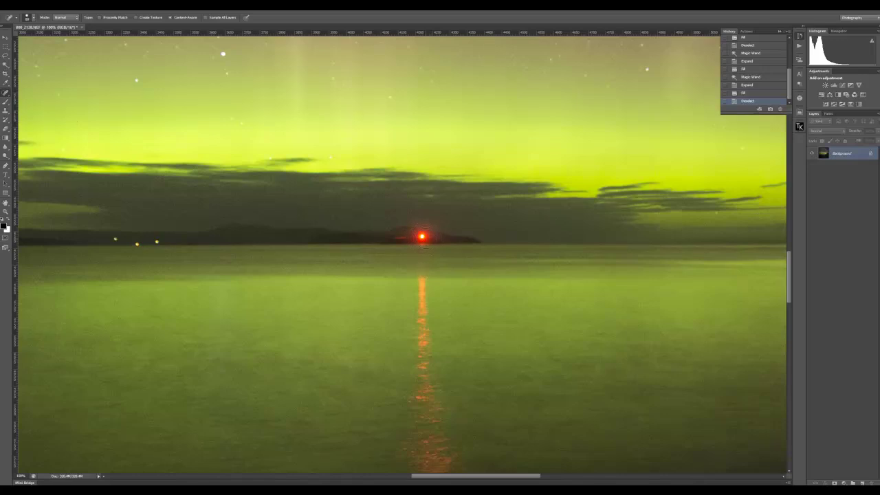
{"action": "left_click", "coordinate": [422, 236]}
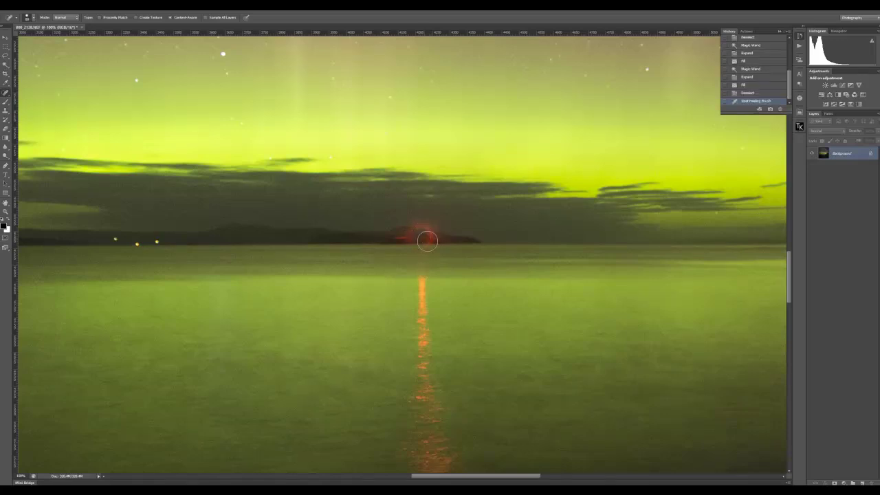
{"action": "key", "text": "ctrl+z"}
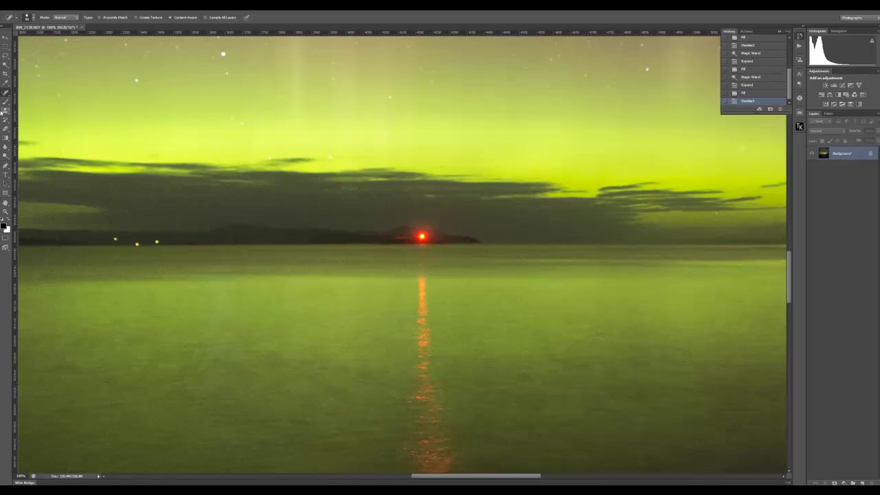
Cover the red light on the horizon and the upper part of its reflection with the Clone Stamp, sampling from nearby shoreline
{"action": "left_click", "coordinate": [6, 111]}
{"action": "left_click", "coordinate": [48, 110]}
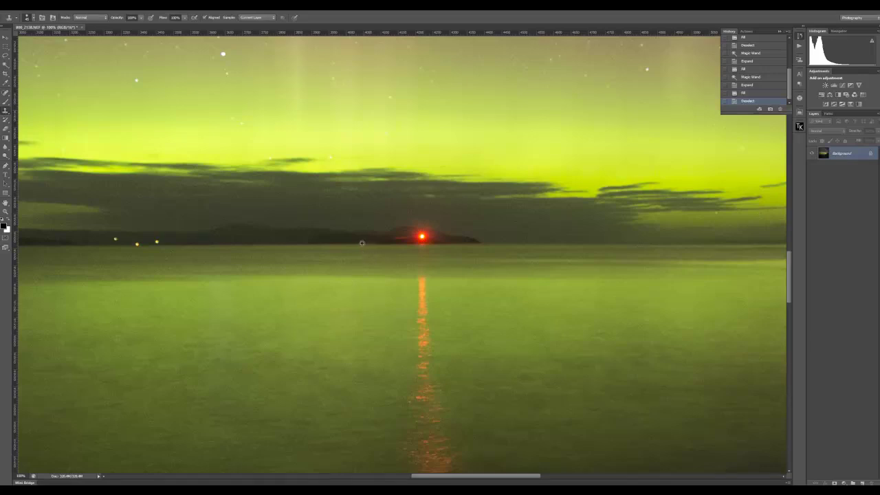
{"action": "left_click", "coordinate": [325, 244], "text": "alt"}
{"action": "mouse_move", "coordinate": [399, 244]}
{"action": "left_mouse_down"}
{"action": "mouse_move", "coordinate": [431, 244]}
{"action": "mouse_move", "coordinate": [385, 236]}
{"action": "mouse_move", "coordinate": [438, 228]}
{"action": "mouse_move", "coordinate": [422, 221]}
{"action": "mouse_move", "coordinate": [430, 236]}
{"action": "mouse_move", "coordinate": [454, 242]}
{"action": "mouse_move", "coordinate": [432, 242]}
{"action": "mouse_move", "coordinate": [418, 262]}
{"action": "mouse_move", "coordinate": [413, 298]}
{"action": "mouse_move", "coordinate": [415, 331]}
{"action": "mouse_move", "coordinate": [422, 261]}
{"action": "mouse_move", "coordinate": [428, 381]}
{"action": "left_mouse_up"}
Clone clean water over the upper end of the remaining orange reflection above the dark rocks
{"action": "left_click_drag", "start_coordinate": [789, 276], "coordinate": [789, 305]}
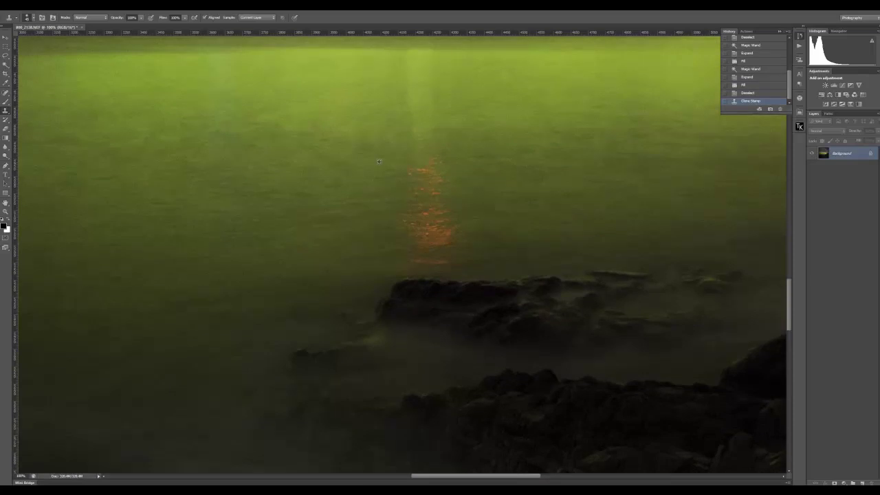
{"action": "left_click", "coordinate": [434, 159]}
{"action": "left_click", "coordinate": [433, 166]}
{"action": "left_click", "coordinate": [422, 170]}
{"action": "left_click", "coordinate": [413, 172]}
{"action": "left_click", "coordinate": [421, 172]}
{"action": "left_click", "coordinate": [406, 170]}
{"action": "left_click", "coordinate": [421, 170]}
{"action": "left_click", "coordinate": [429, 169]}
{"action": "left_click", "coordinate": [441, 165]}
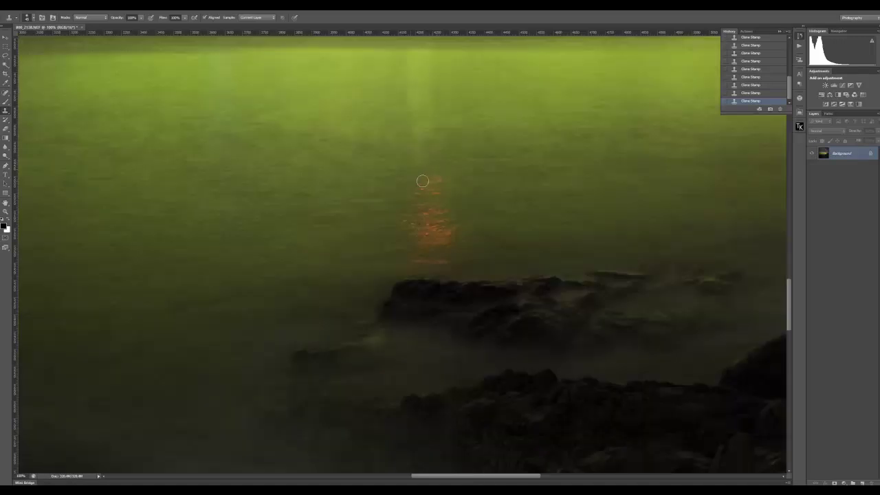
{"action": "left_click", "coordinate": [437, 179]}
Clone out the rest of the orange reflection just above the rocks, sampling water from both sides of it
{"action": "left_click", "coordinate": [364, 223], "text": "alt"}
{"action": "mouse_move", "coordinate": [411, 209]}
{"action": "left_mouse_down"}
{"action": "mouse_move", "coordinate": [437, 207]}
{"action": "mouse_move", "coordinate": [428, 217]}
{"action": "mouse_move", "coordinate": [446, 213]}
{"action": "mouse_move", "coordinate": [386, 229]}
{"action": "mouse_move", "coordinate": [393, 237]}
{"action": "mouse_move", "coordinate": [423, 230]}
{"action": "mouse_move", "coordinate": [422, 242]}
{"action": "mouse_move", "coordinate": [384, 263]}
{"action": "mouse_move", "coordinate": [411, 262]}
{"action": "left_mouse_up"}
{"action": "left_click", "coordinate": [365, 237], "text": "alt"}
{"action": "left_click", "coordinate": [388, 260], "text": "alt"}
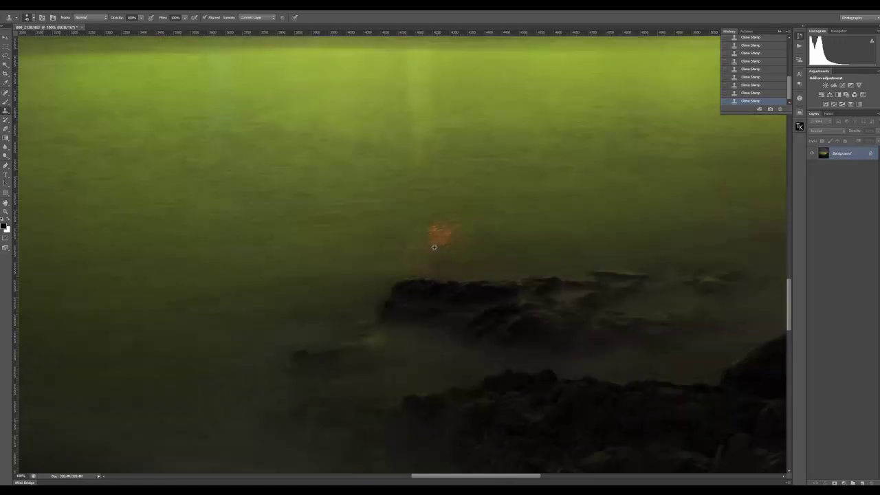
{"action": "left_click", "coordinate": [485, 238], "text": "alt"}
{"action": "mouse_move", "coordinate": [440, 238]}
{"action": "left_mouse_down"}
{"action": "mouse_move", "coordinate": [445, 232]}
{"action": "mouse_move", "coordinate": [471, 225]}
{"action": "mouse_move", "coordinate": [438, 225]}
{"action": "mouse_move", "coordinate": [433, 234]}
{"action": "mouse_move", "coordinate": [469, 249]}
{"action": "mouse_move", "coordinate": [503, 238]}
{"action": "mouse_move", "coordinate": [430, 254]}
{"action": "mouse_move", "coordinate": [465, 257]}
{"action": "left_mouse_up"}
{"action": "left_click", "coordinate": [492, 238], "text": "alt"}
{"action": "left_click", "coordinate": [478, 258], "text": "alt"}
Brighten the whole photo with three successive Levels adjustments, lowering the RGB white input level each time
{"action": "left_click_drag", "start_coordinate": [458, 165], "coordinate": [452, 297]}
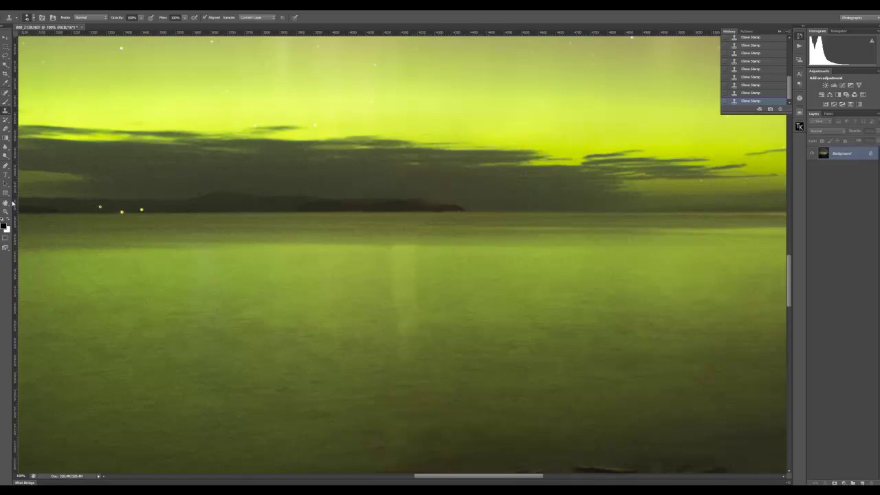
{"action": "double_click", "coordinate": [6, 202]}
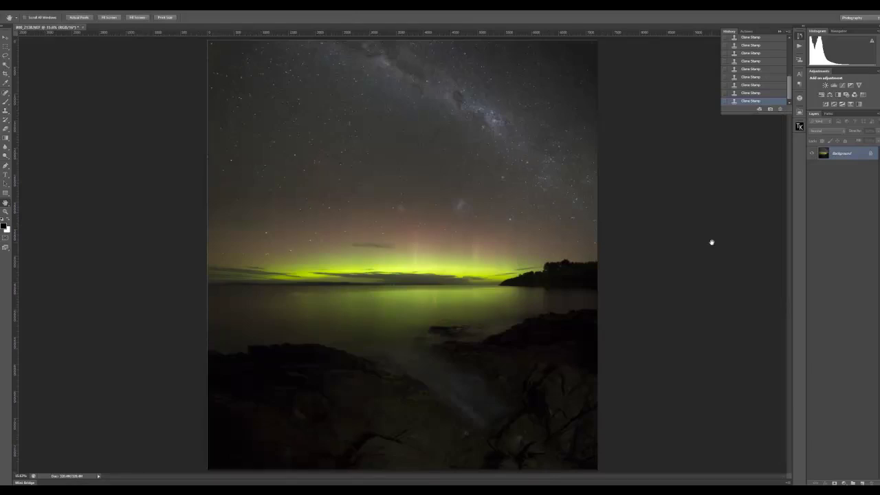
{"action": "key", "text": "ctrl+l"}
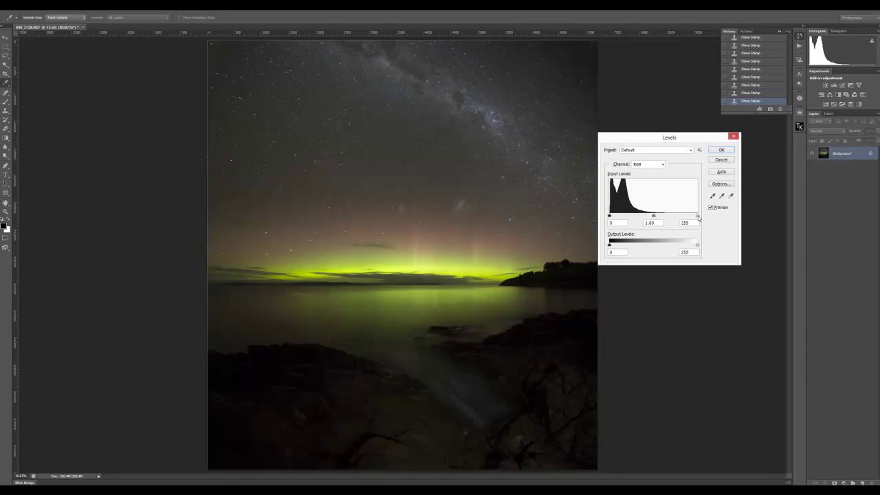
{"action": "left_click_drag", "start_coordinate": [698, 217], "coordinate": [689, 217]}
{"action": "left_click", "coordinate": [721, 150]}
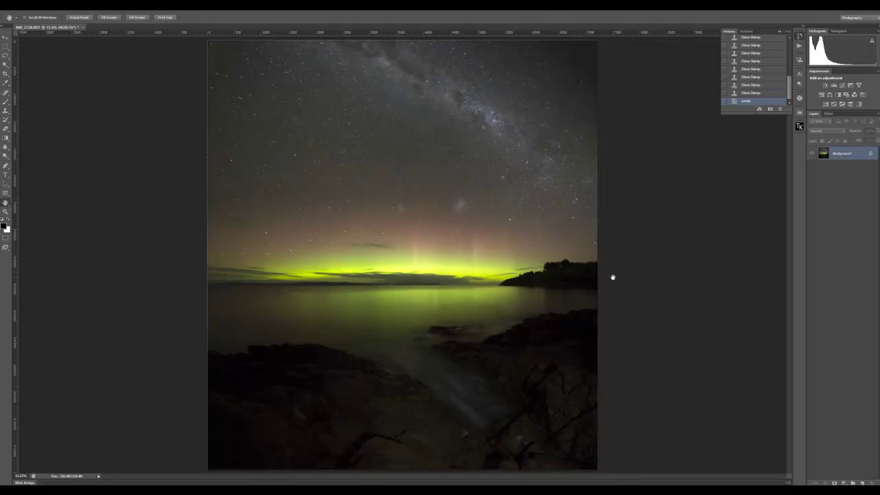
{"action": "key", "text": "ctrl+l"}
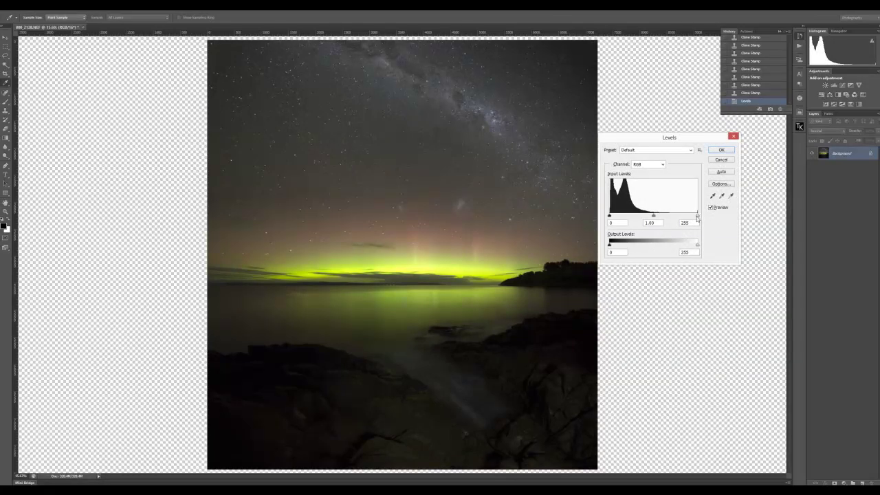
{"action": "left_click_drag", "start_coordinate": [697, 216], "coordinate": [687, 217]}
{"action": "left_click", "coordinate": [720, 151]}
{"action": "key", "text": "ctrl+l"}
{"action": "left_click_drag", "start_coordinate": [697, 217], "coordinate": [691, 220]}
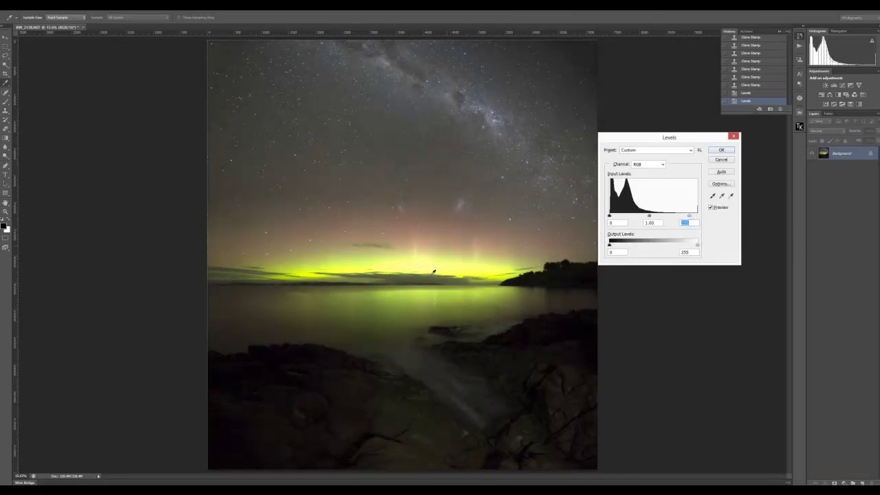
{"action": "left_click", "coordinate": [723, 151]}
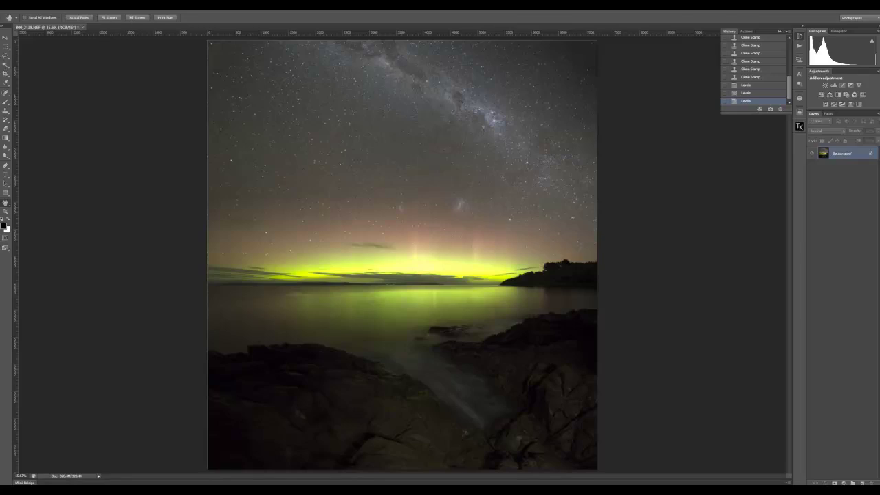
Save the retouched panorama and switch to it in Lightroom's Develop module
{"action": "left_click", "coordinate": [18, 6]}
{"action": "left_click", "coordinate": [24, 84]}
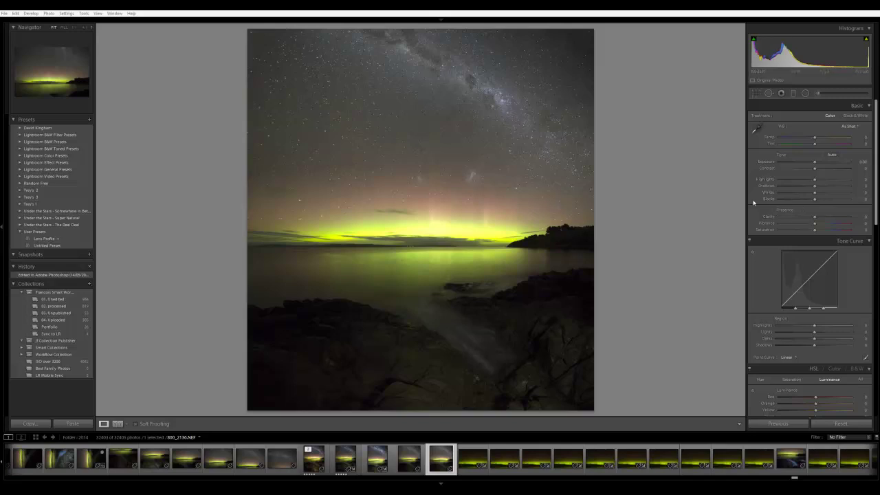
Add a graduated filter from the top of the sky down to the foreground rocks, with Temp -18 and Contrast 100
{"action": "left_click", "coordinate": [793, 95]}
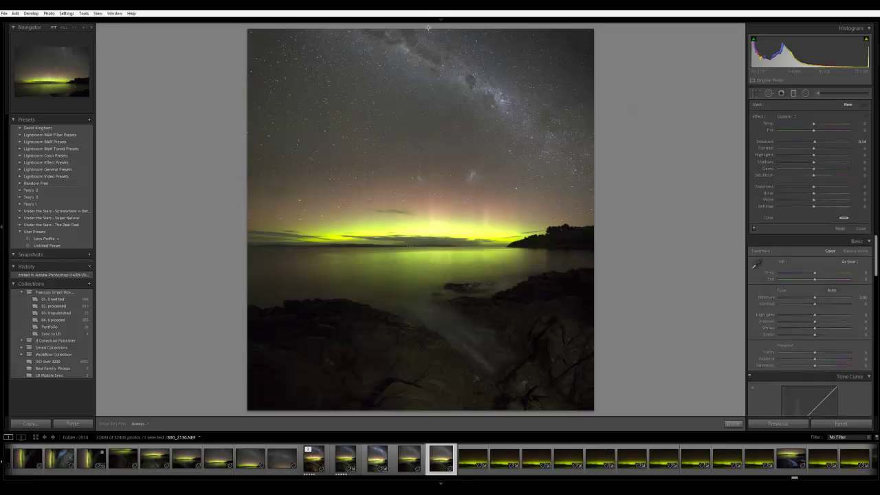
{"action": "left_click_drag", "start_coordinate": [428, 27], "coordinate": [442, 352]}
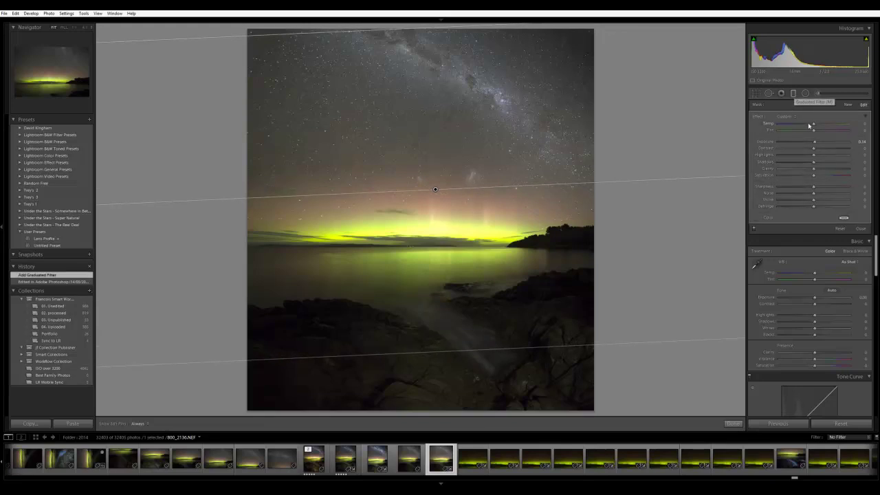
{"action": "left_click_drag", "start_coordinate": [814, 126], "coordinate": [807, 128]}
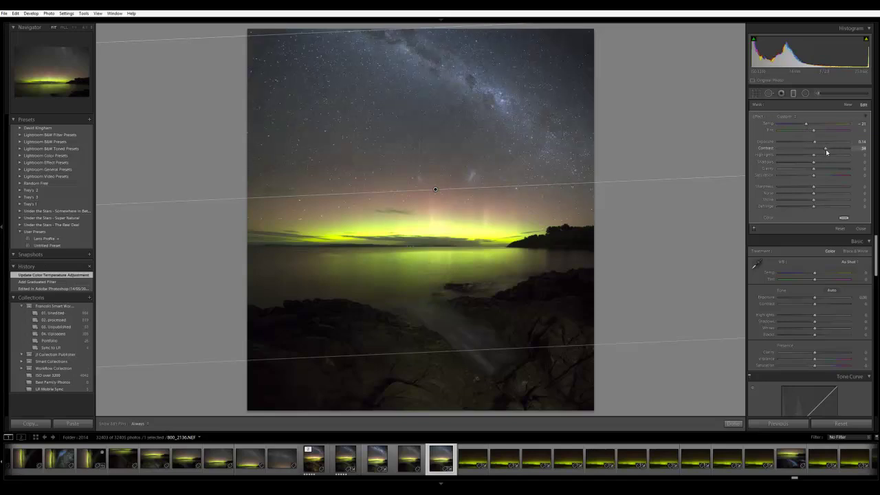
{"action": "left_click_drag", "start_coordinate": [835, 149], "coordinate": [861, 155]}
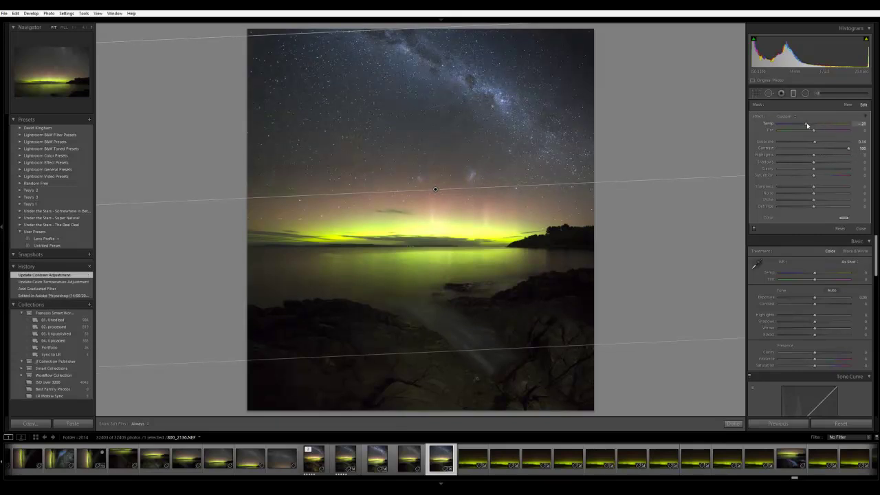
{"action": "left_click_drag", "start_coordinate": [807, 123], "coordinate": [808, 125]}
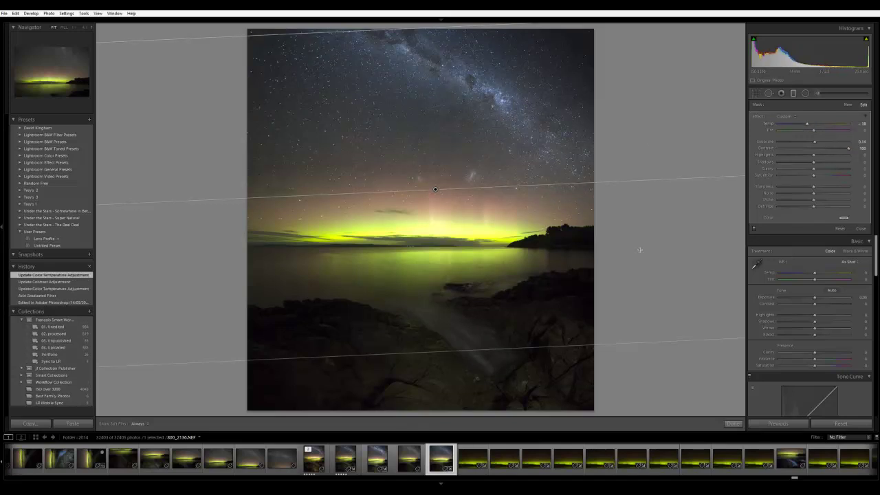
{"action": "left_click", "coordinate": [733, 423]}
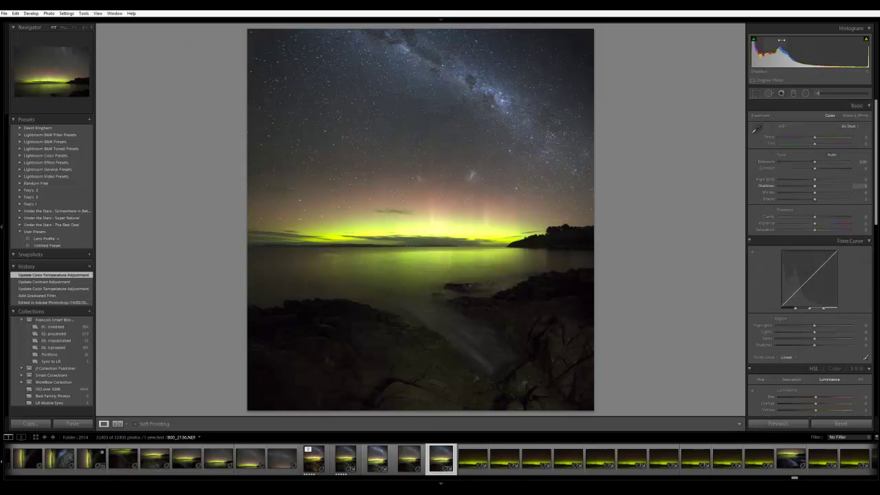
Add a graduated filter from the bottom of the rocks up to the horizon, with Exposure 1.60 and raised Clarity
{"action": "left_click", "coordinate": [794, 93]}
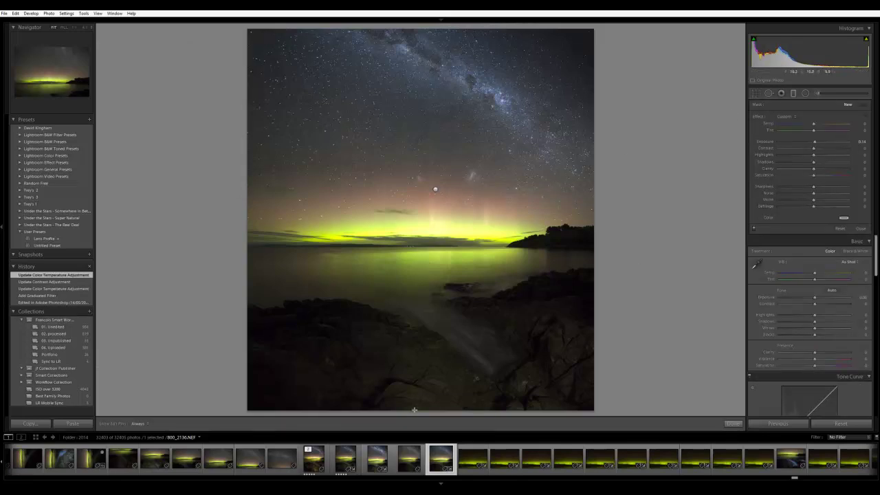
{"action": "left_click_drag", "start_coordinate": [416, 400], "coordinate": [409, 240]}
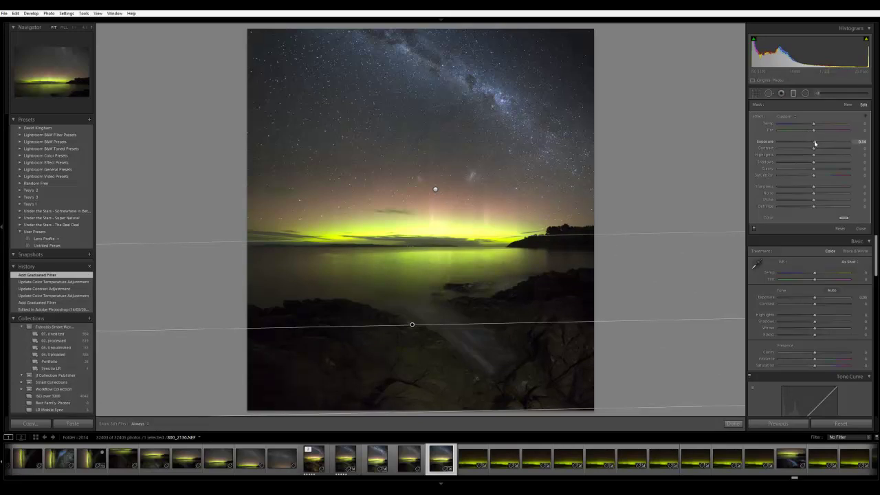
{"action": "left_click_drag", "start_coordinate": [816, 143], "coordinate": [825, 172]}
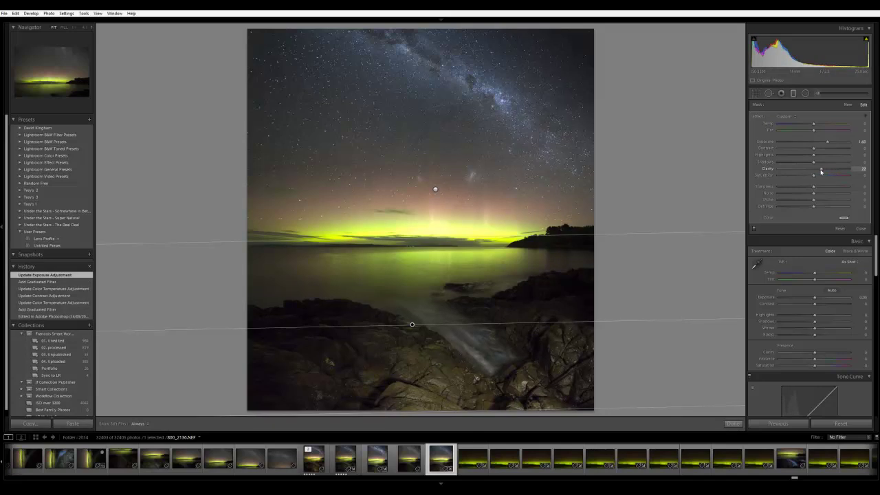
{"action": "left_click", "coordinate": [733, 423]}
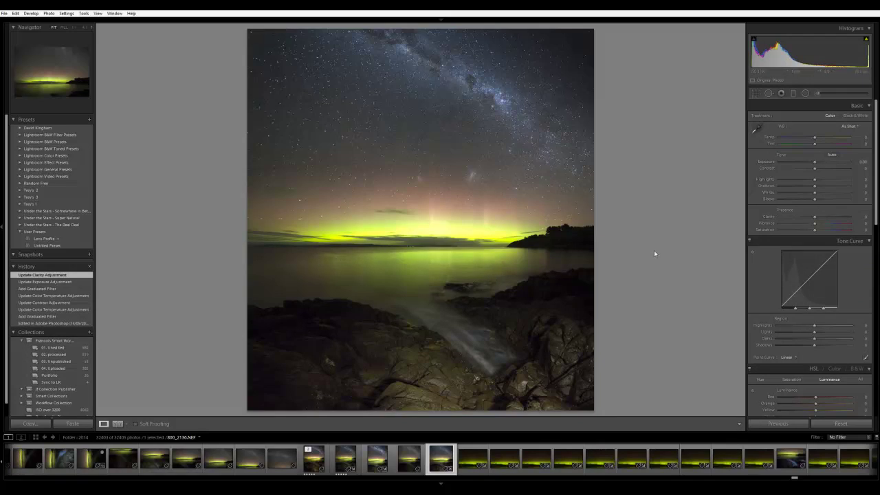
Smooth the sea on both sides of the aurora reflection using an adjustment brush with Exposure 0, Clarity -67 and Sharpness -66
{"action": "left_click", "coordinate": [817, 93]}
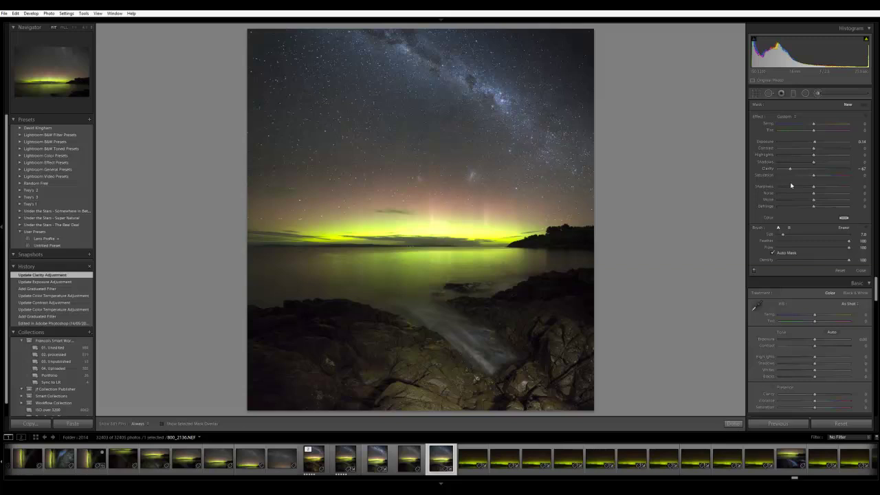
{"action": "double_click", "coordinate": [815, 143]}
{"action": "key", "text": "h"}
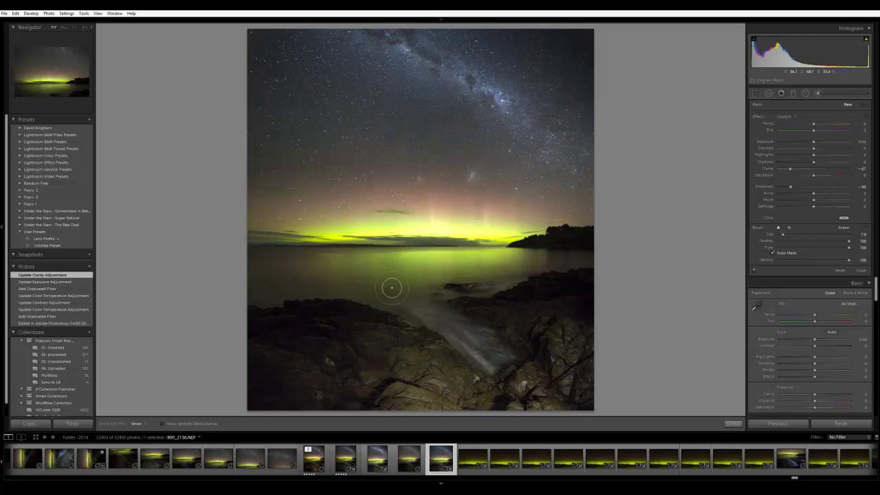
{"action": "left_click", "coordinate": [530, 260]}
{"action": "key", "text": "bracketleft"}
{"action": "mouse_move", "coordinate": [530, 258]}
{"action": "left_mouse_down"}
{"action": "mouse_move", "coordinate": [575, 256]}
{"action": "mouse_move", "coordinate": [548, 260]}
{"action": "left_mouse_up"}
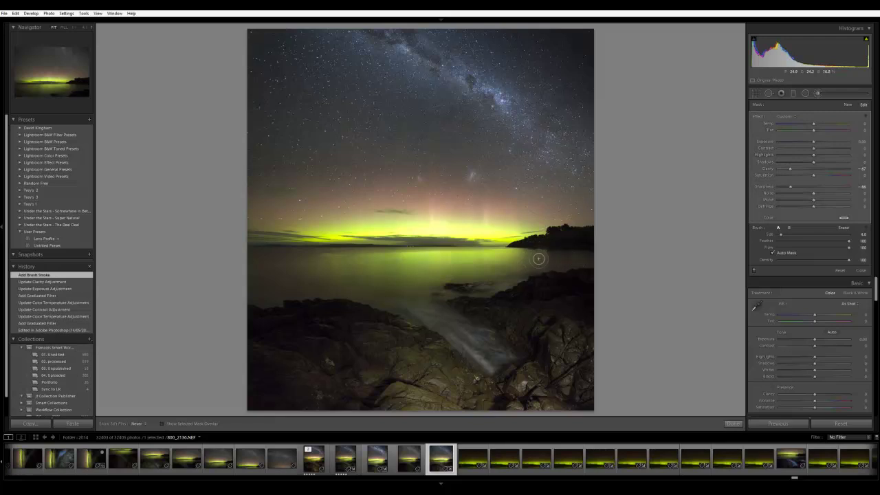
{"action": "left_click", "coordinate": [571, 256]}
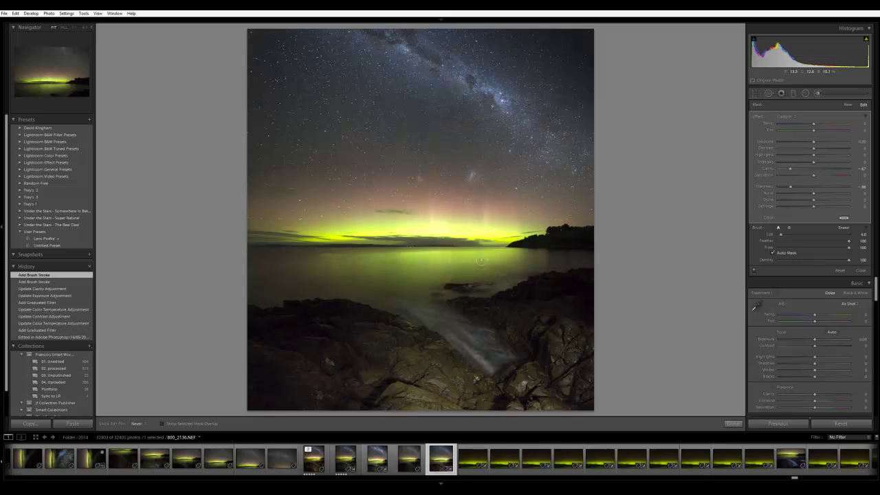
{"action": "left_click", "coordinate": [355, 268]}
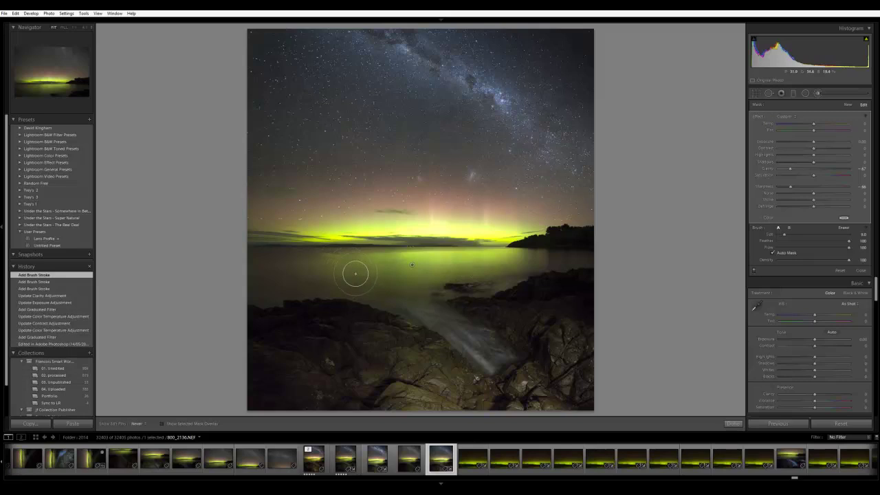
{"action": "mouse_move", "coordinate": [398, 280]}
{"action": "left_mouse_down"}
{"action": "mouse_move", "coordinate": [293, 273]}
{"action": "mouse_move", "coordinate": [313, 266]}
{"action": "mouse_move", "coordinate": [253, 277]}
{"action": "left_mouse_up"}
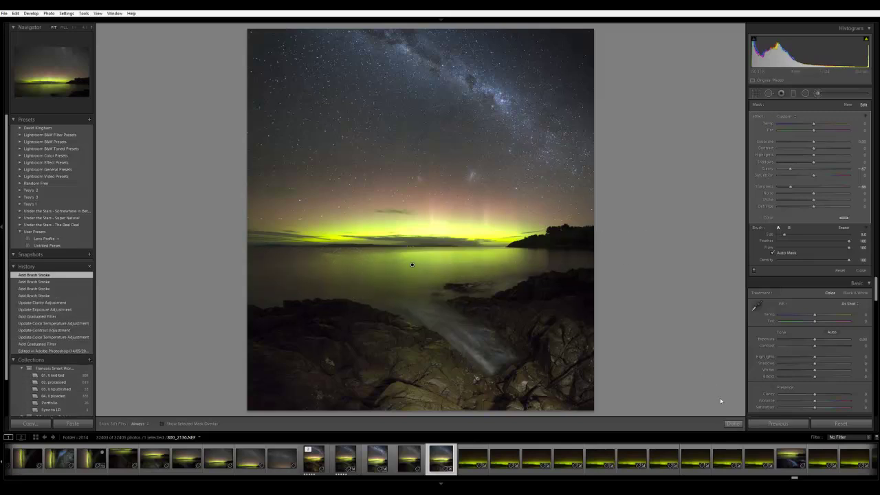
{"action": "left_click", "coordinate": [733, 424]}
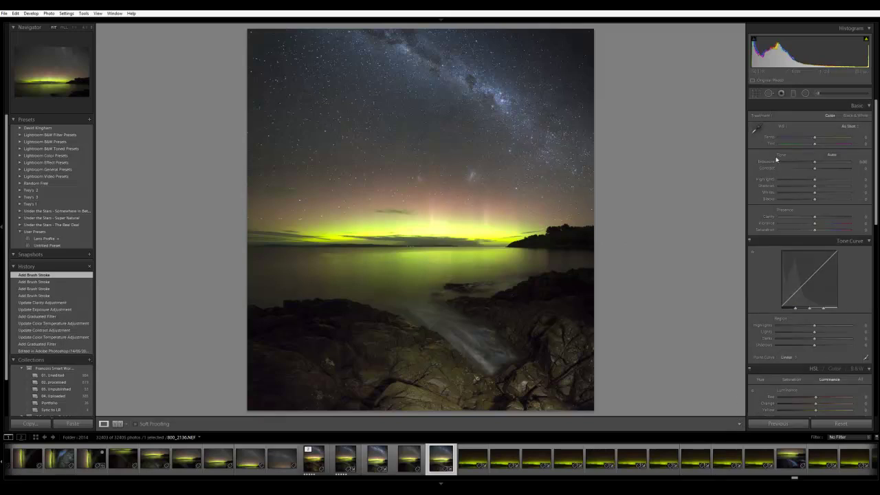
Paint the water stream and the foreground rocks with a new adjustment brush using slightly raised Exposure and Clarity 15
{"action": "left_click", "coordinate": [818, 93]}
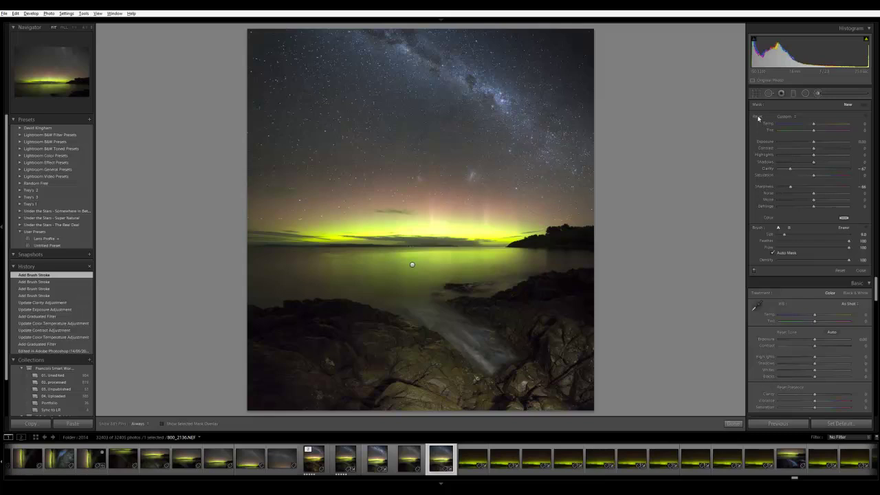
{"action": "left_click", "coordinate": [759, 119], "text": "alt"}
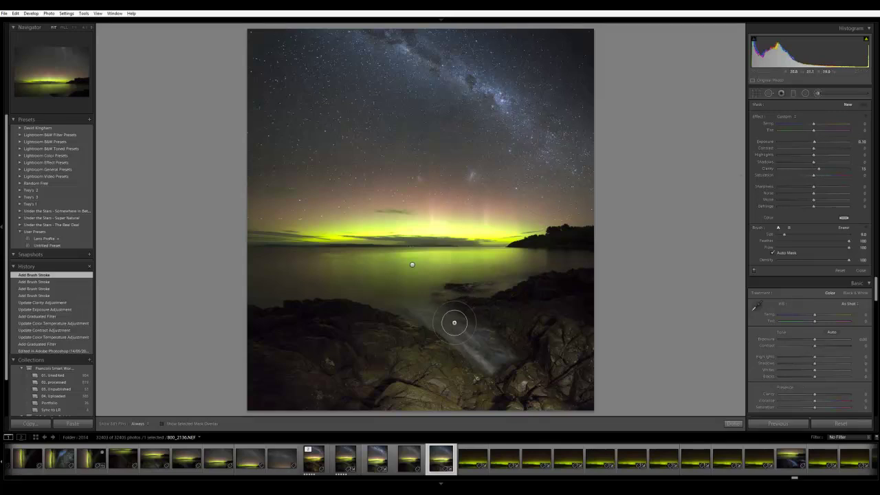
{"action": "key", "text": "h"}
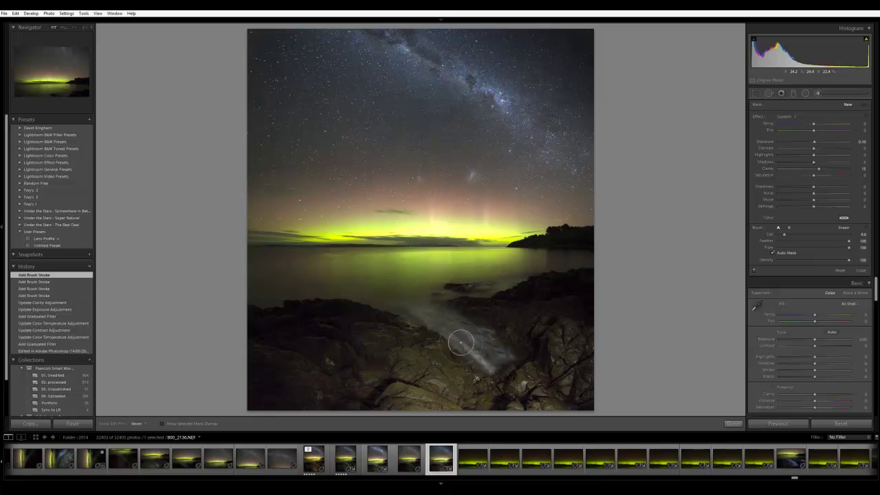
{"action": "left_click_drag", "start_coordinate": [436, 335], "coordinate": [484, 344]}
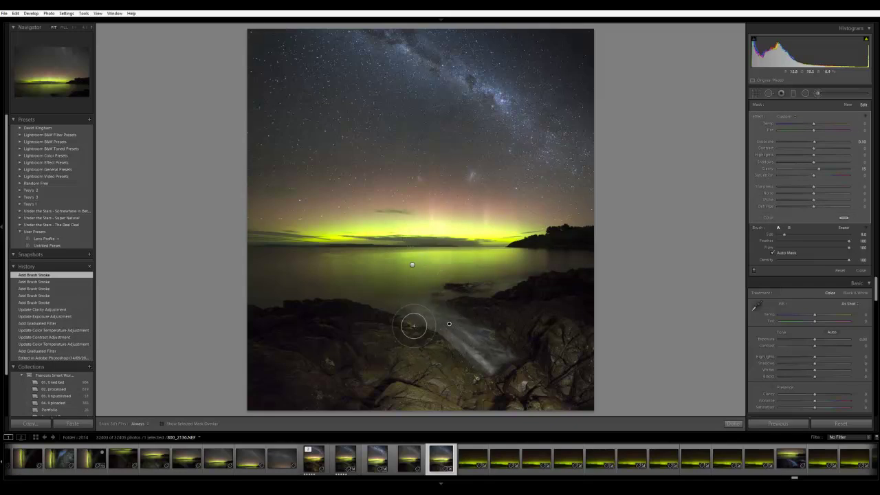
{"action": "key", "text": "h"}
{"action": "mouse_move", "coordinate": [342, 360]}
{"action": "left_mouse_down"}
{"action": "mouse_move", "coordinate": [469, 375]}
{"action": "mouse_move", "coordinate": [409, 393]}
{"action": "mouse_move", "coordinate": [537, 378]}
{"action": "mouse_move", "coordinate": [539, 388]}
{"action": "mouse_move", "coordinate": [553, 389]}
{"action": "mouse_move", "coordinate": [574, 371]}
{"action": "left_mouse_up"}
{"action": "mouse_move", "coordinate": [572, 333]}
{"action": "left_mouse_down"}
{"action": "mouse_move", "coordinate": [524, 328]}
{"action": "mouse_move", "coordinate": [499, 313]}
{"action": "mouse_move", "coordinate": [518, 312]}
{"action": "mouse_move", "coordinate": [539, 293]}
{"action": "mouse_move", "coordinate": [552, 312]}
{"action": "left_mouse_up"}
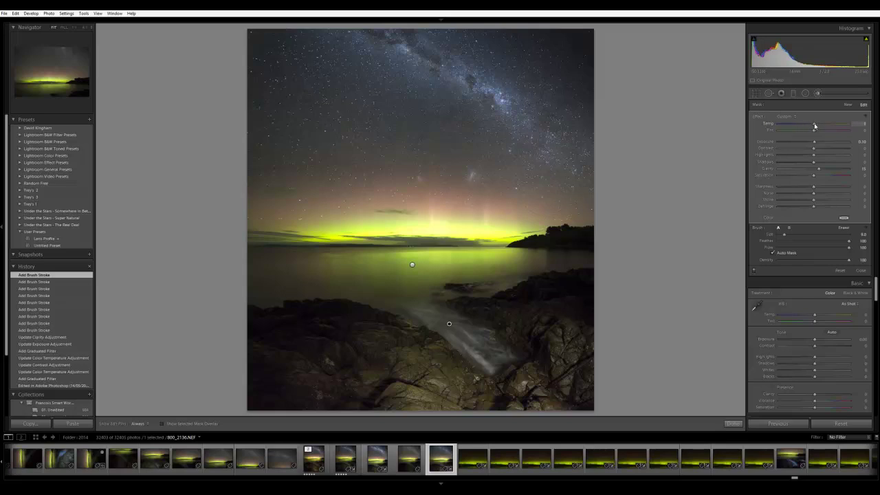
Warm the brushed rocks and stream to Temp 10 and finish the brush adjustment
{"action": "left_click_drag", "start_coordinate": [820, 126], "coordinate": [824, 127]}
{"action": "mouse_move", "coordinate": [826, 129]}
{"action": "left_mouse_down"}
{"action": "mouse_move", "coordinate": [796, 130]}
{"action": "mouse_move", "coordinate": [814, 131]}
{"action": "left_mouse_up"}
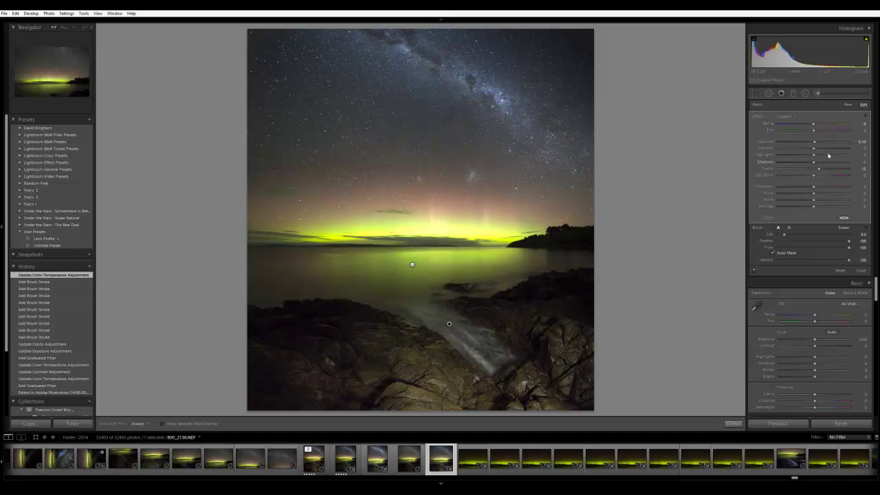
{"action": "left_click_drag", "start_coordinate": [816, 125], "coordinate": [820, 127]}
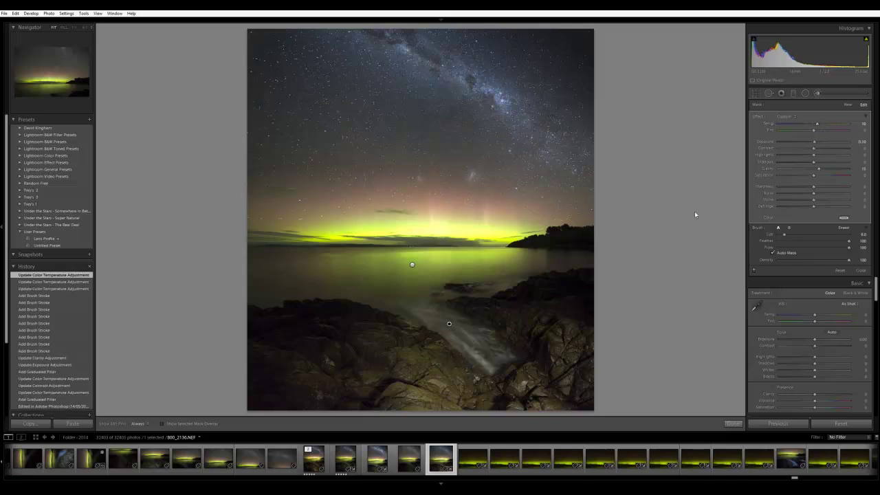
{"action": "left_click", "coordinate": [733, 424]}
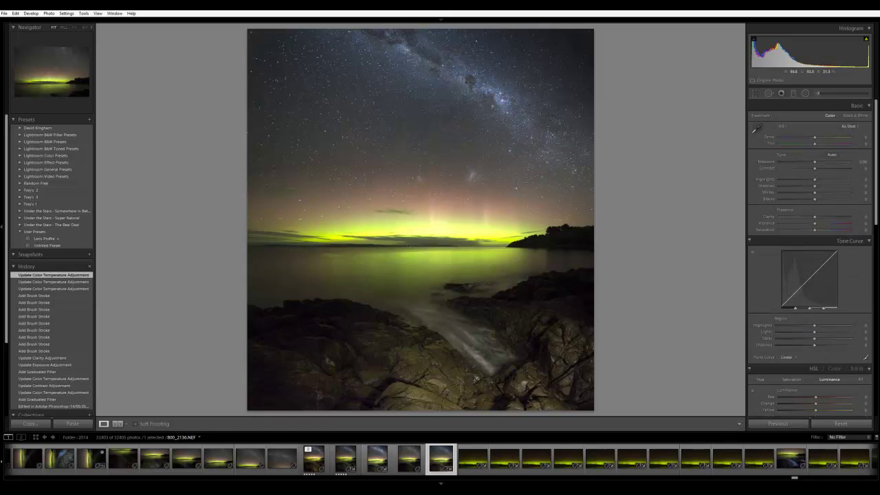
Examine the Milky Way's star detail at close zoom and display the photo at Fill size
{"action": "left_click", "coordinate": [468, 80]}
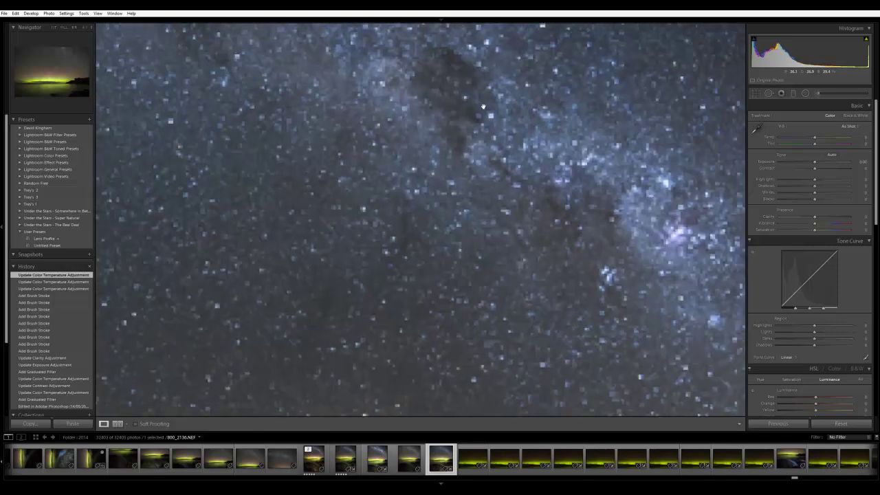
{"action": "left_click", "coordinate": [517, 128]}
{"action": "left_click", "coordinate": [515, 111]}
{"action": "left_click", "coordinate": [505, 103]}
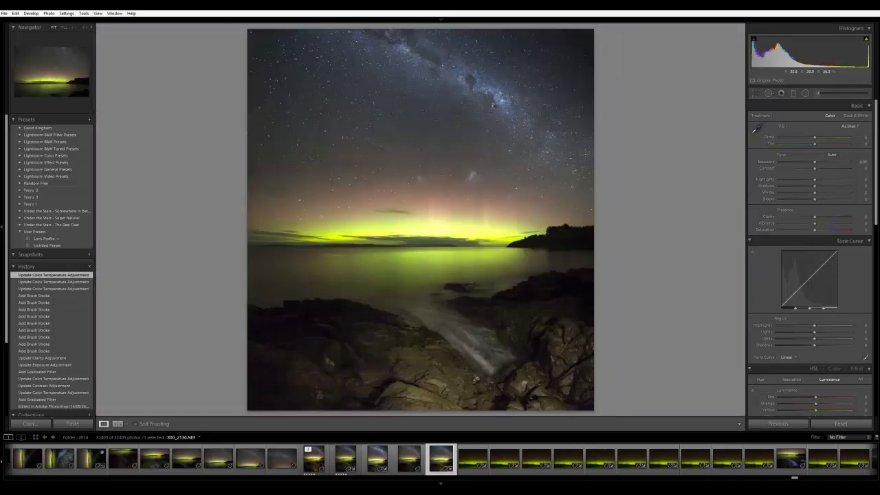
{"action": "left_click", "coordinate": [489, 93]}
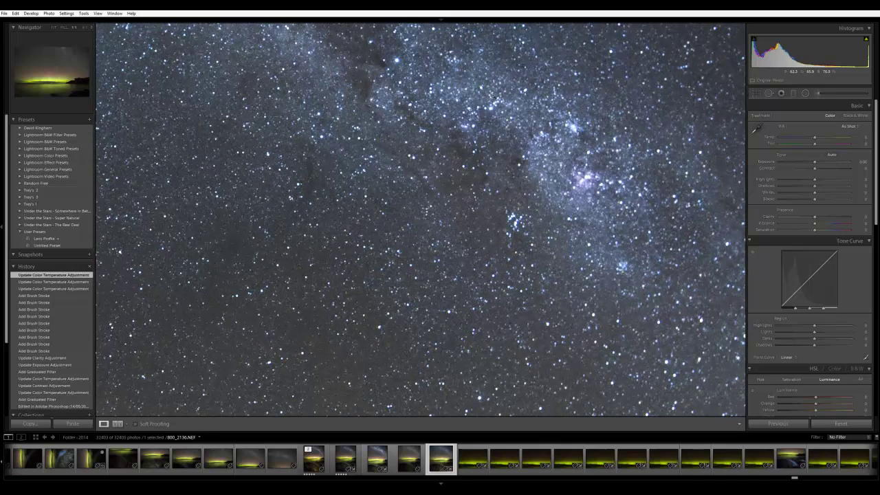
{"action": "left_click", "coordinate": [489, 92]}
{"action": "left_click", "coordinate": [490, 92]}
{"action": "left_click", "coordinate": [63, 28]}
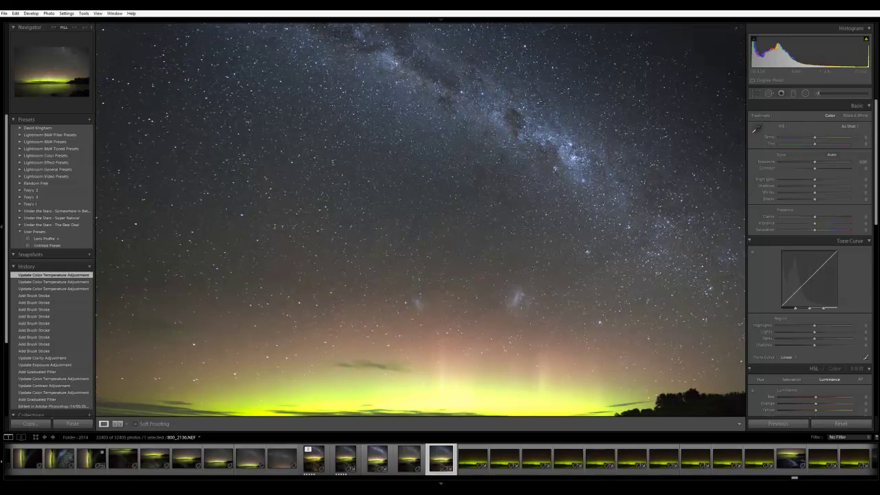
{"action": "left_click_drag", "start_coordinate": [536, 191], "coordinate": [431, 45]}
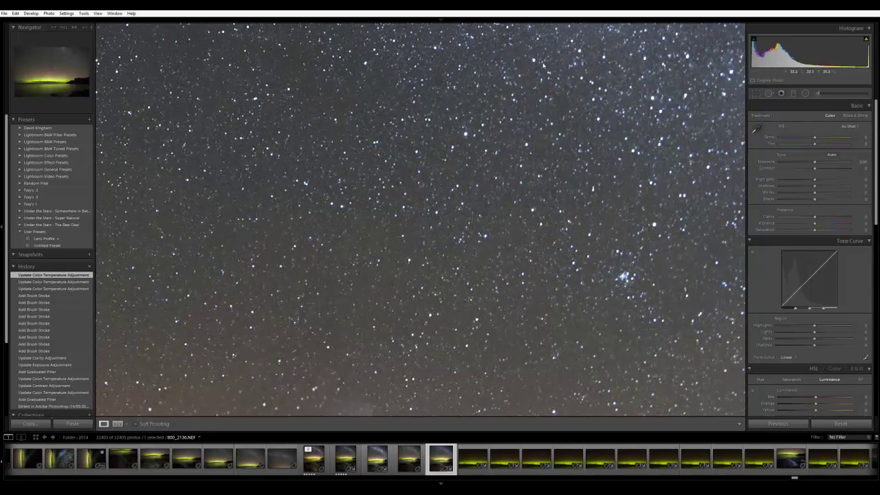
{"action": "left_click", "coordinate": [65, 28]}
{"action": "left_click", "coordinate": [64, 28]}
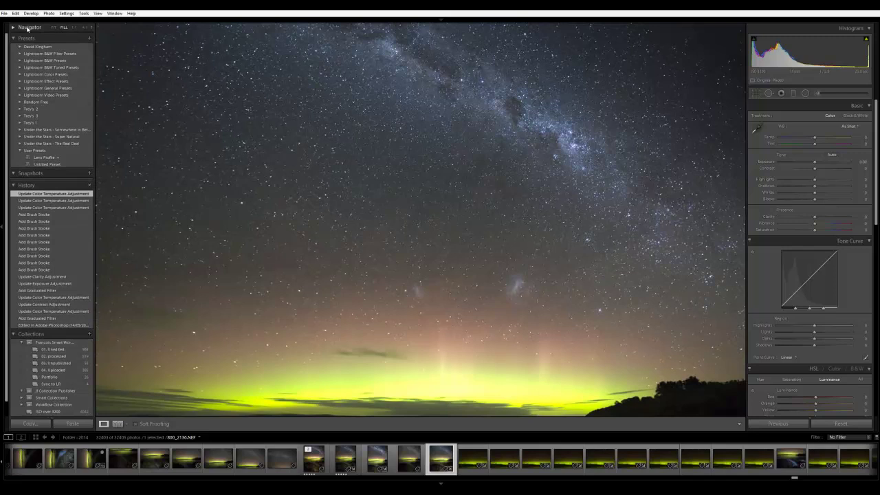
{"action": "left_click", "coordinate": [28, 28]}
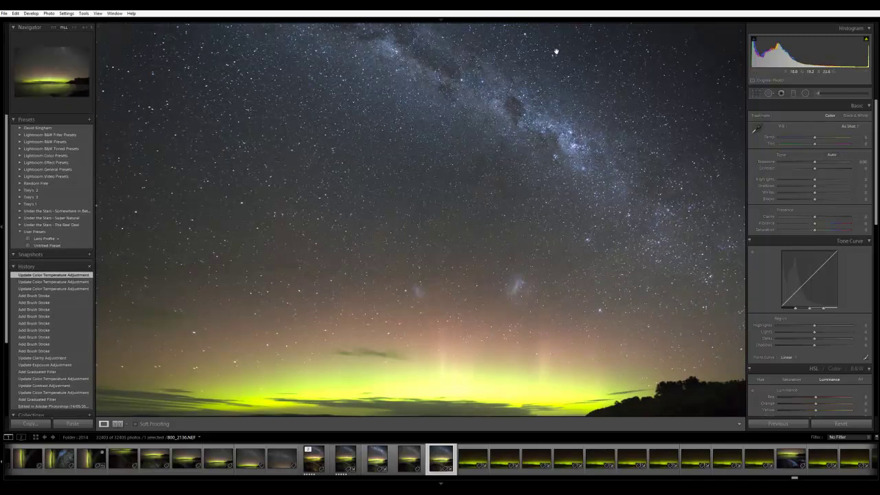
Darken the dust patches beside the Milky Way's bright core using a new adjustment brush with Exposure -0.10, Clarity 15 and Contrast 48
{"action": "left_click", "coordinate": [818, 93]}
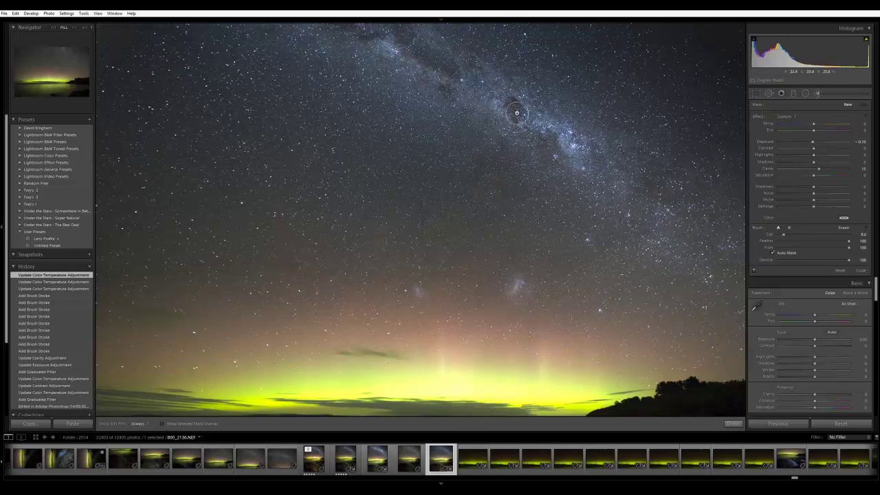
{"action": "key", "text": "bracketleft"}
{"action": "left_click_drag", "start_coordinate": [512, 106], "coordinate": [545, 135]}
{"action": "key", "text": "bracketleft"}
{"action": "key", "text": "bracketleft"}
{"action": "key", "text": "bracketleft"}
{"action": "key", "text": "h"}
{"action": "left_click_drag", "start_coordinate": [549, 145], "coordinate": [627, 145]}
{"action": "key", "text": "h"}
{"action": "left_click_drag", "start_coordinate": [831, 150], "coordinate": [831, 148]}
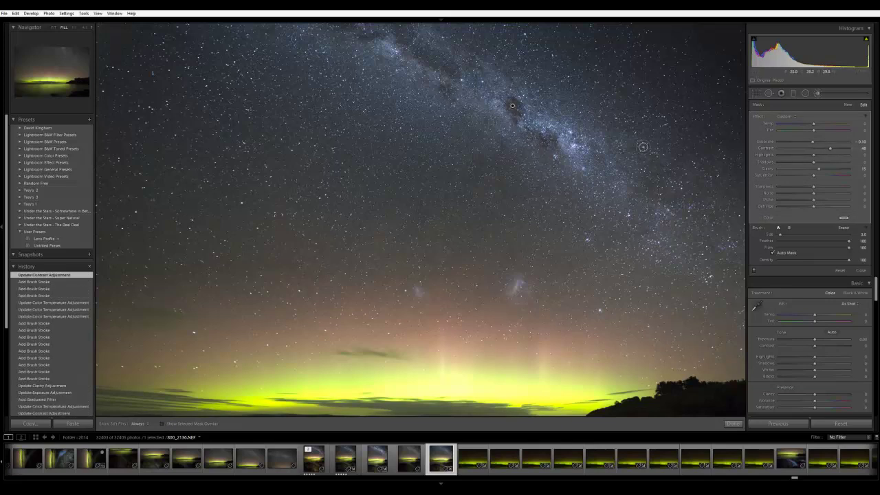
Extend the darkening brush over the dust patches below and to the right of the Milky Way's core
{"action": "key", "text": "h"}
{"action": "mouse_move", "coordinate": [615, 156]}
{"action": "left_mouse_down"}
{"action": "mouse_move", "coordinate": [599, 148]}
{"action": "mouse_move", "coordinate": [606, 166]}
{"action": "mouse_move", "coordinate": [629, 149]}
{"action": "mouse_move", "coordinate": [655, 150]}
{"action": "mouse_move", "coordinate": [646, 168]}
{"action": "mouse_move", "coordinate": [676, 198]}
{"action": "mouse_move", "coordinate": [648, 230]}
{"action": "left_mouse_up"}
{"action": "key", "text": "h"}
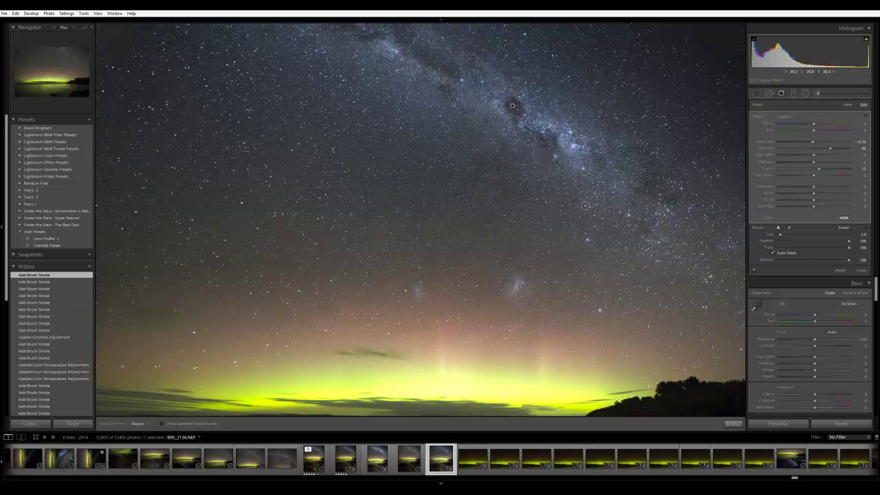
{"action": "mouse_move", "coordinate": [502, 144]}
{"action": "left_mouse_down"}
{"action": "mouse_move", "coordinate": [491, 155]}
{"action": "mouse_move", "coordinate": [496, 169]}
{"action": "left_mouse_up"}
Continue the darkening brush along the dark dust lanes up to the Milky Way's upper end
{"action": "key", "text": "h"}
{"action": "mouse_move", "coordinate": [448, 95]}
{"action": "left_mouse_down"}
{"action": "mouse_move", "coordinate": [437, 90]}
{"action": "mouse_move", "coordinate": [443, 74]}
{"action": "left_mouse_up"}
{"action": "mouse_move", "coordinate": [433, 69]}
{"action": "left_mouse_down"}
{"action": "mouse_move", "coordinate": [418, 56]}
{"action": "mouse_move", "coordinate": [438, 56]}
{"action": "mouse_move", "coordinate": [420, 47]}
{"action": "left_mouse_up"}
{"action": "mouse_move", "coordinate": [416, 40]}
{"action": "left_mouse_down"}
{"action": "mouse_move", "coordinate": [408, 31]}
{"action": "mouse_move", "coordinate": [358, 28]}
{"action": "left_mouse_up"}
{"action": "key", "text": "h"}
{"action": "key", "text": "h"}
{"action": "key", "text": "h"}
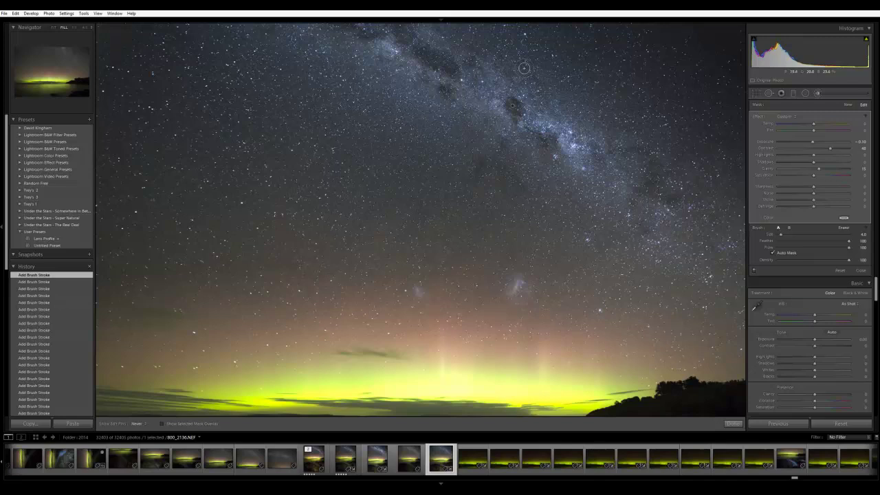
Reduce the dust lane brush's Contrast to 22 and finish the adjustment
{"action": "key", "text": "h"}
{"action": "key", "text": "h"}
{"action": "key", "text": "h"}
{"action": "left_click_drag", "start_coordinate": [831, 149], "coordinate": [821, 152]}
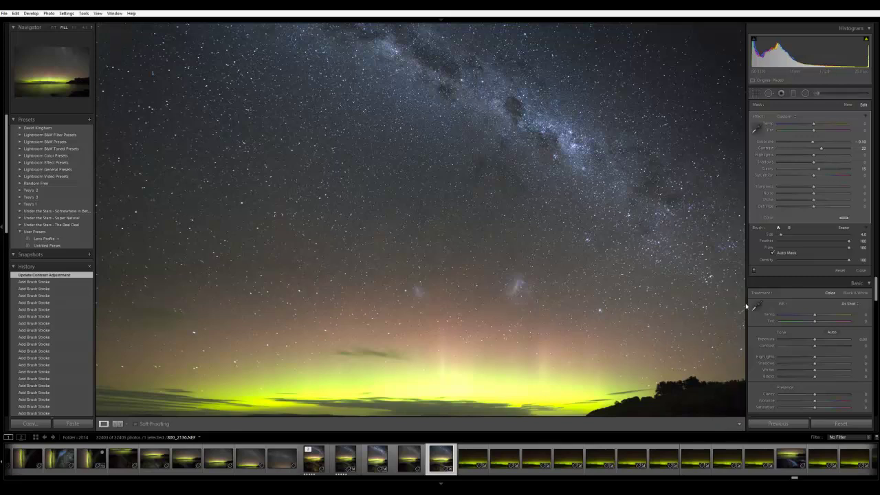
{"action": "left_click", "coordinate": [733, 423]}
Brighten the Milky Way's core and dense star band using a new adjustment brush with Exposure 0.26 and Clarity 15
{"action": "left_click", "coordinate": [817, 92]}
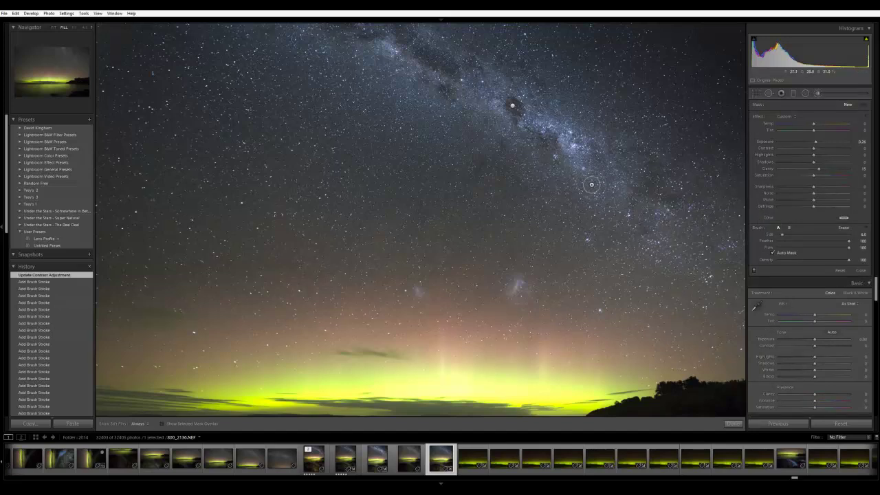
{"action": "scroll", "coordinate": [585, 182], "scroll_direction": "up", "scroll_amount": 3}
{"action": "key", "text": "h"}
{"action": "mouse_move", "coordinate": [583, 181]}
{"action": "left_mouse_down"}
{"action": "mouse_move", "coordinate": [630, 197]}
{"action": "mouse_move", "coordinate": [635, 209]}
{"action": "mouse_move", "coordinate": [609, 165]}
{"action": "left_mouse_up"}
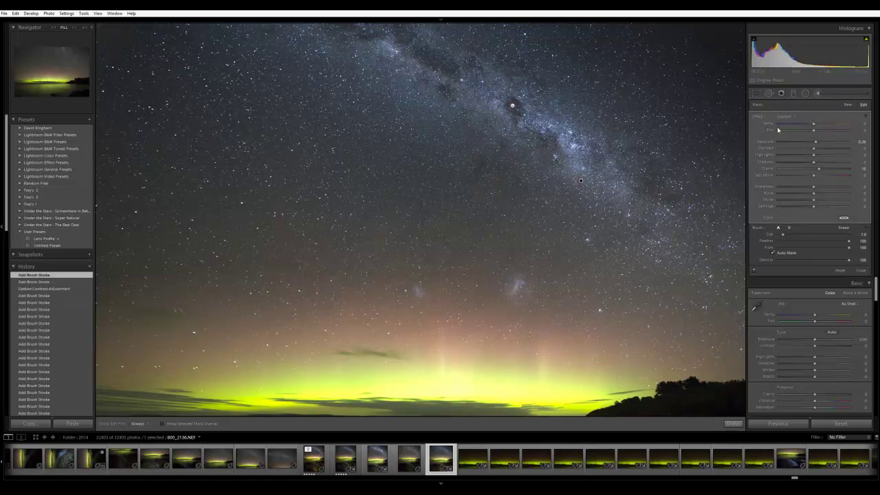
{"action": "key", "text": "h"}
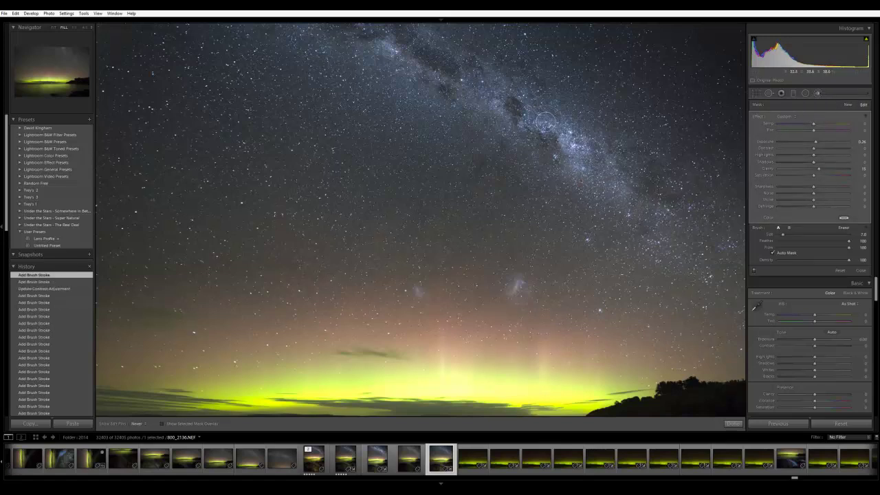
{"action": "mouse_move", "coordinate": [543, 123]}
{"action": "left_mouse_down"}
{"action": "mouse_move", "coordinate": [511, 98]}
{"action": "mouse_move", "coordinate": [469, 84]}
{"action": "mouse_move", "coordinate": [466, 69]}
{"action": "mouse_move", "coordinate": [476, 66]}
{"action": "mouse_move", "coordinate": [407, 29]}
{"action": "mouse_move", "coordinate": [382, 39]}
{"action": "left_mouse_up"}
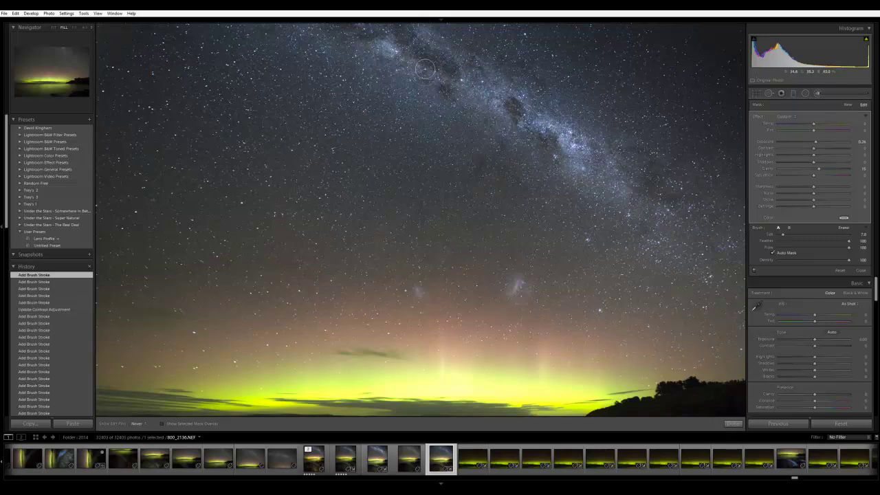
{"action": "mouse_move", "coordinate": [426, 71]}
{"action": "left_mouse_down"}
{"action": "mouse_move", "coordinate": [531, 133]}
{"action": "mouse_move", "coordinate": [553, 165]}
{"action": "left_mouse_up"}
Extend the brightening brush over the Milky Way's upper end and the starry area to the right of its lower half
{"action": "key", "text": "h"}
{"action": "mouse_move", "coordinate": [370, 50]}
{"action": "left_mouse_down"}
{"action": "mouse_move", "coordinate": [372, 25]}
{"action": "mouse_move", "coordinate": [428, 34]}
{"action": "left_mouse_up"}
{"action": "left_click_drag", "start_coordinate": [701, 133], "coordinate": [701, 148]}
{"action": "left_click_drag", "start_coordinate": [699, 180], "coordinate": [653, 209]}
Paint the same brightening brush over the two small star clouds above the aurora
{"action": "key", "text": "h"}
{"action": "left_click_drag", "start_coordinate": [524, 283], "coordinate": [517, 291]}
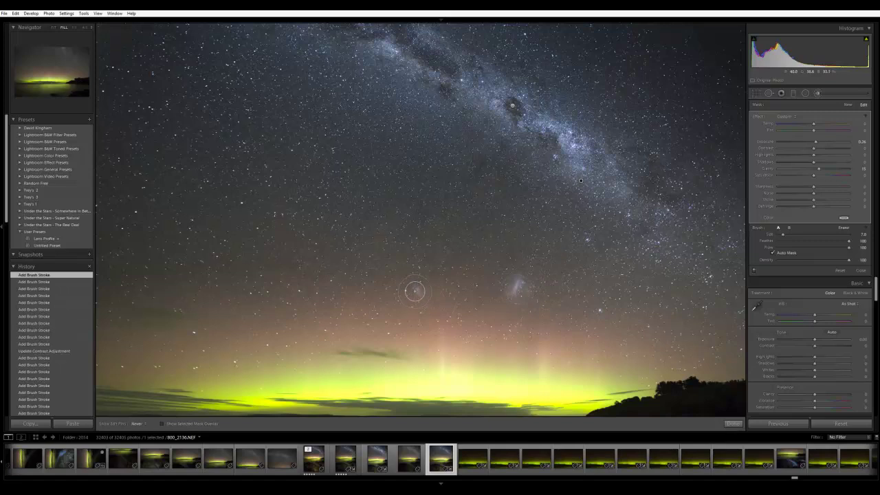
{"action": "left_click_drag", "start_coordinate": [416, 291], "coordinate": [428, 297]}
{"action": "left_click", "coordinate": [419, 290]}
{"action": "key", "text": "h"}
Softly brighten the sky around the Milky Way using another, larger adjustment brush with Exposure 0.18 and Clarity 15
{"action": "left_click", "coordinate": [849, 105]}
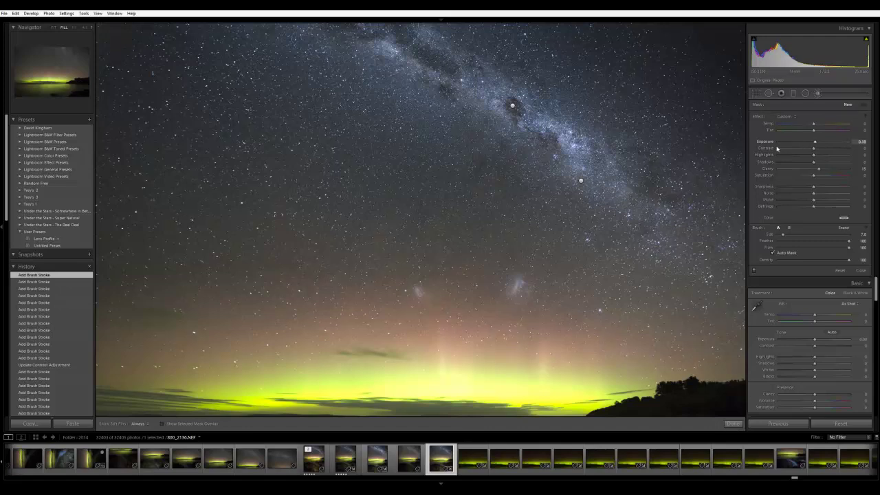
{"action": "scroll", "coordinate": [724, 145], "scroll_direction": "up", "scroll_amount": 5}
{"action": "scroll", "coordinate": [554, 64], "scroll_direction": "up", "scroll_amount": 6}
{"action": "key", "text": "h"}
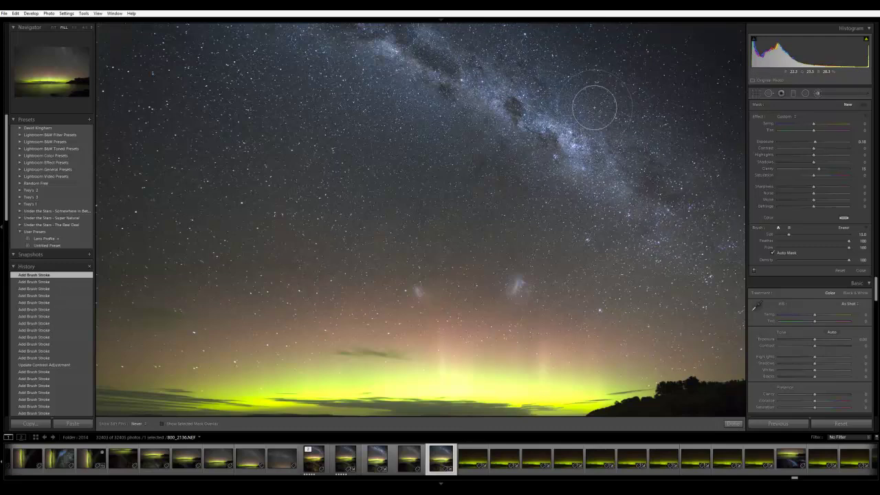
{"action": "left_click_drag", "start_coordinate": [564, 214], "coordinate": [663, 256]}
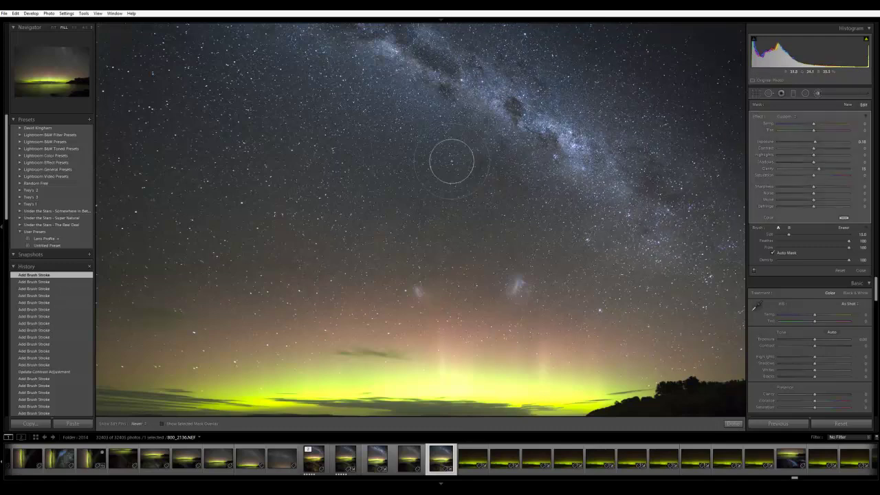
{"action": "left_click_drag", "start_coordinate": [348, 68], "coordinate": [672, 220]}
{"action": "left_click_drag", "start_coordinate": [507, 175], "coordinate": [657, 232]}
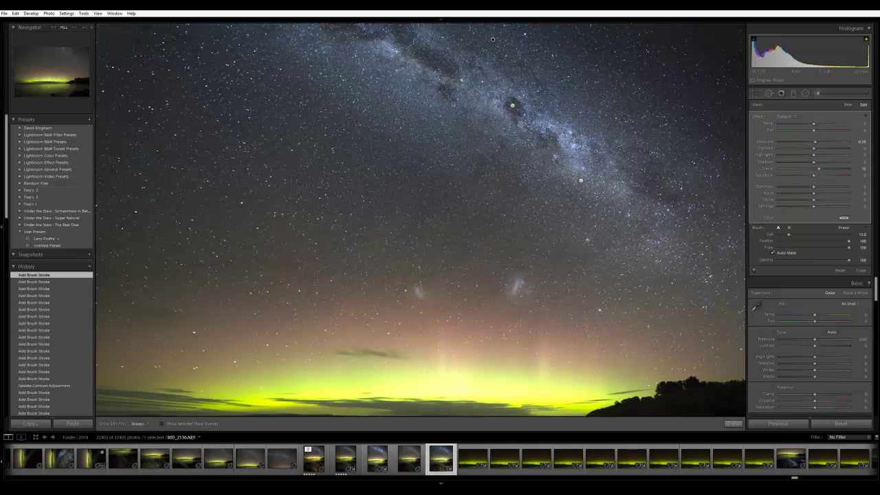
Collapse the navigator, fit the whole photo in view and compare it with its unedited version
{"action": "left_click", "coordinate": [31, 27]}
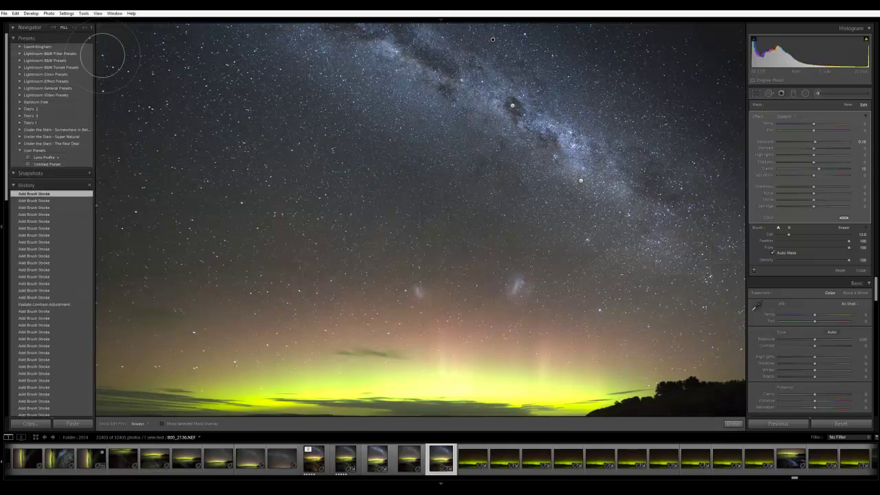
{"action": "left_click", "coordinate": [54, 27]}
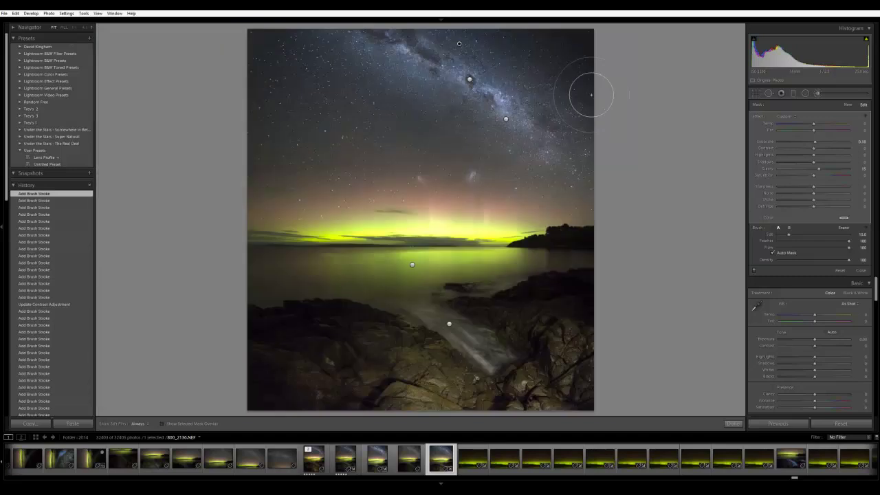
{"action": "key", "text": "backslash"}
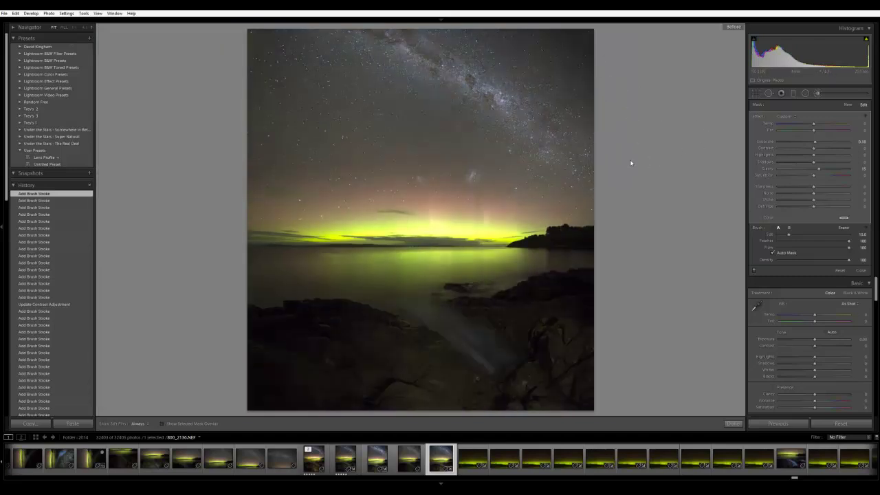
{"action": "key", "text": "backslash"}
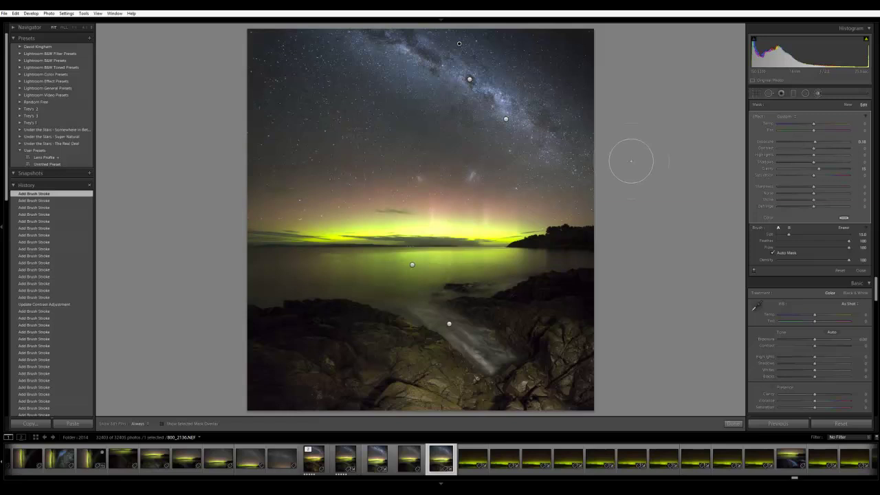
{"action": "key", "text": "backslash"}
{"action": "key", "text": "backslash"}
Finish the brush adjustment, then set Luminance noise reduction to 33 and the sharpening Amount to 71
{"action": "left_click_drag", "start_coordinate": [876, 290], "coordinate": [876, 372]}
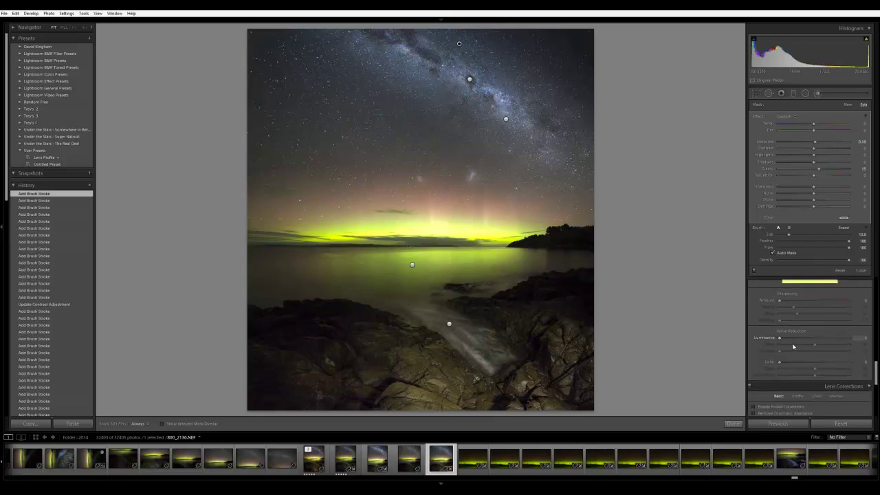
{"action": "left_click", "coordinate": [738, 424]}
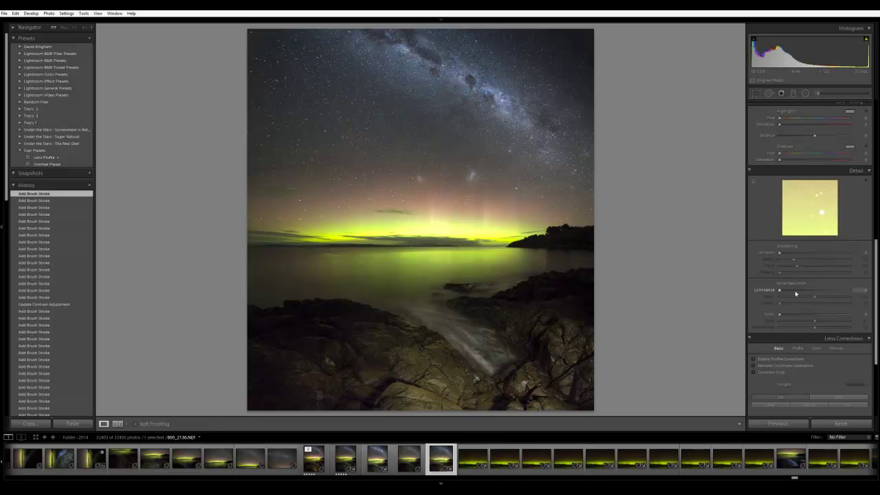
{"action": "left_click_drag", "start_coordinate": [796, 292], "coordinate": [799, 293]}
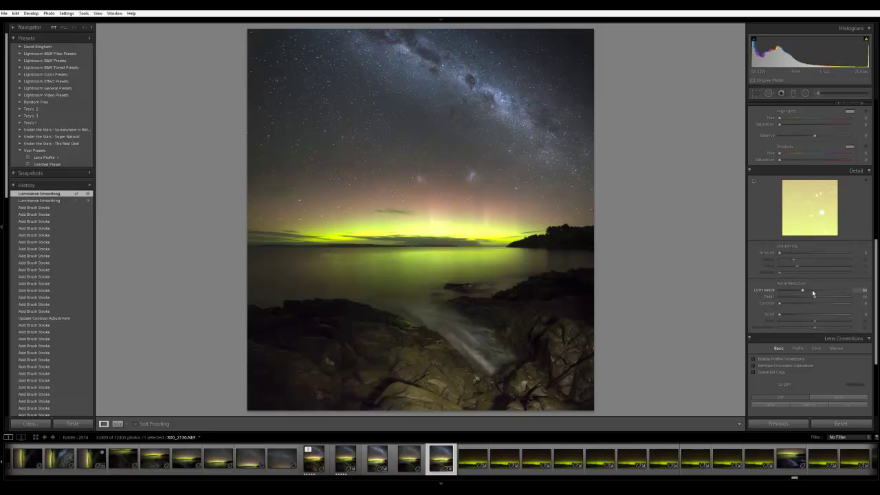
{"action": "left_click_drag", "start_coordinate": [807, 253], "coordinate": [812, 252]}
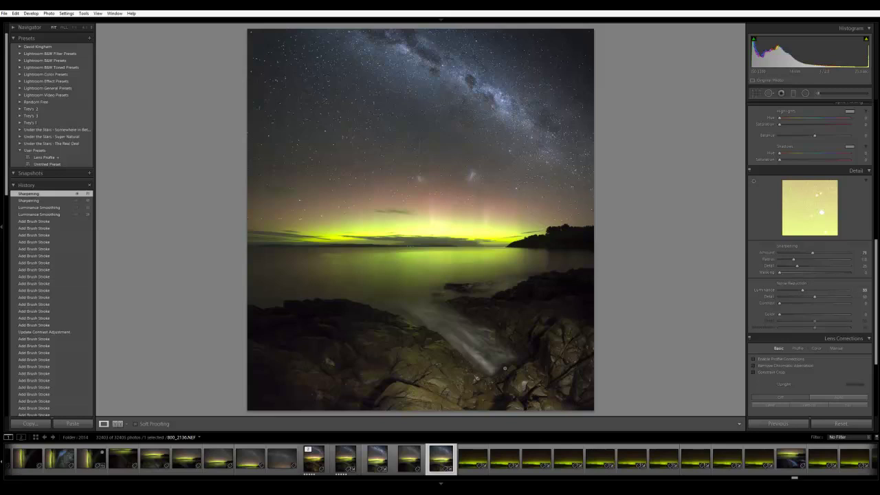
Inspect the flowing water and rocks at full size and raise Luminance noise reduction to 52
{"action": "left_click", "coordinate": [463, 358]}
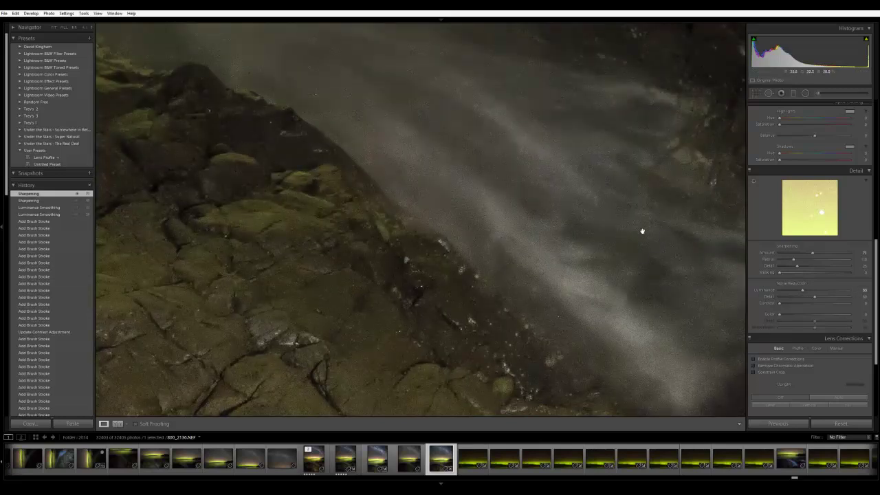
{"action": "left_click_drag", "start_coordinate": [803, 290], "coordinate": [812, 294]}
{"action": "left_click", "coordinate": [816, 291]}
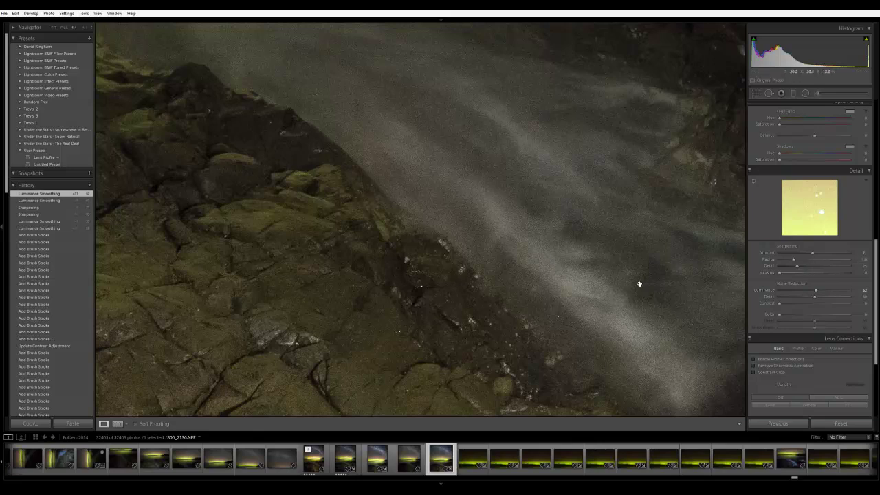
{"action": "left_click", "coordinate": [673, 284]}
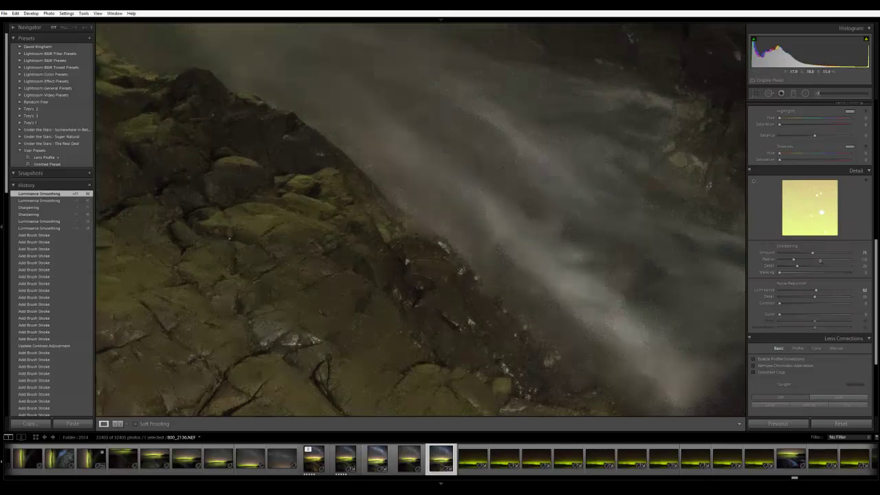
Return to the full photo and set the sharpening Masking to about 45
{"action": "key", "text": "z"}
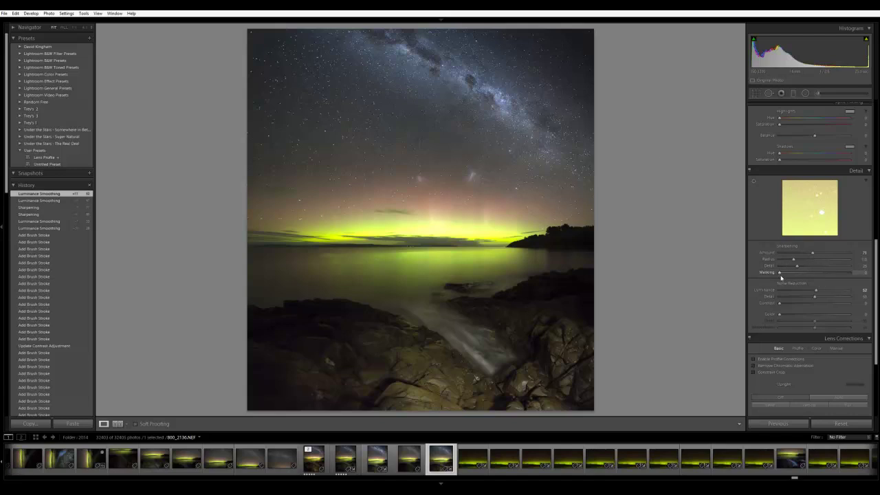
{"action": "left_click_drag", "start_coordinate": [780, 274], "coordinate": [822, 274], "text": "alt"}
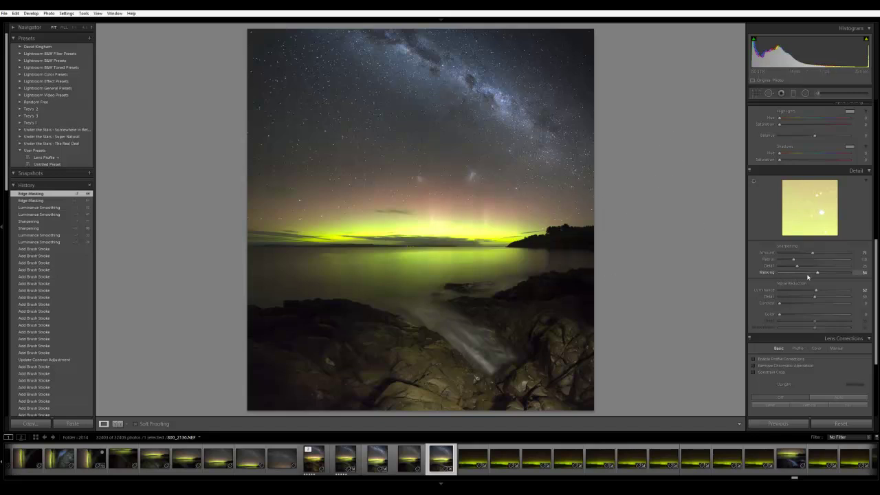
{"action": "left_click_drag", "start_coordinate": [812, 277], "coordinate": [811, 276]}
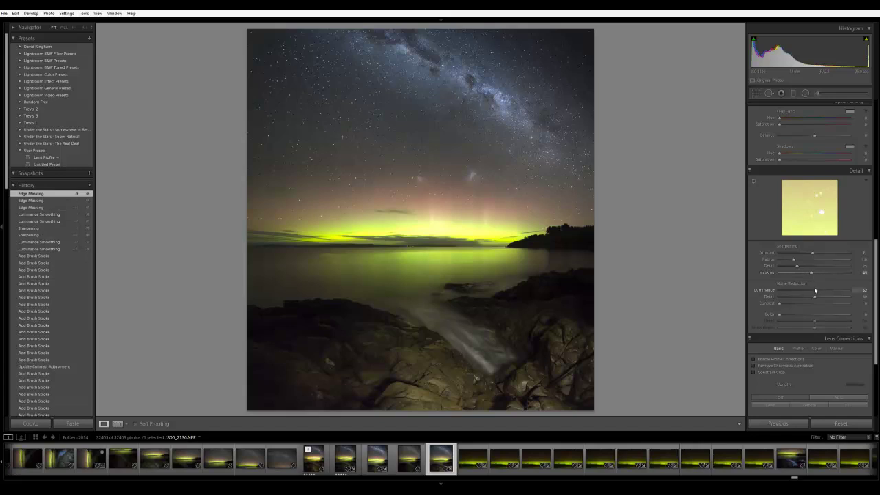